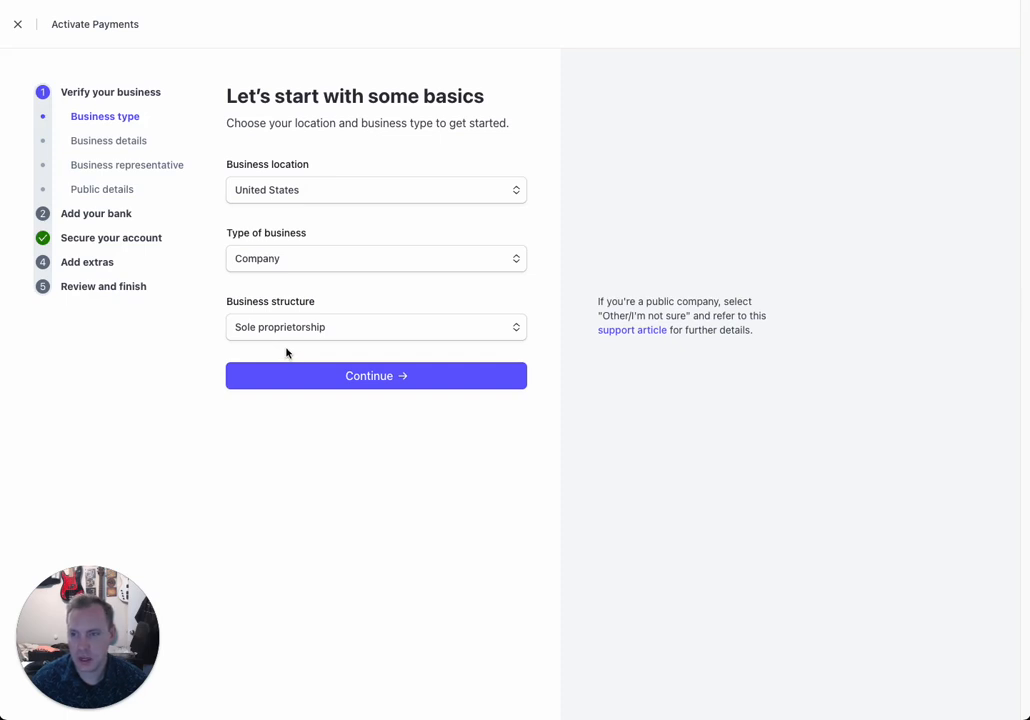
# Step: Set the business type to Company with a Sole proprietorship structure and continue
pyautogui.moveTo(336, 261)
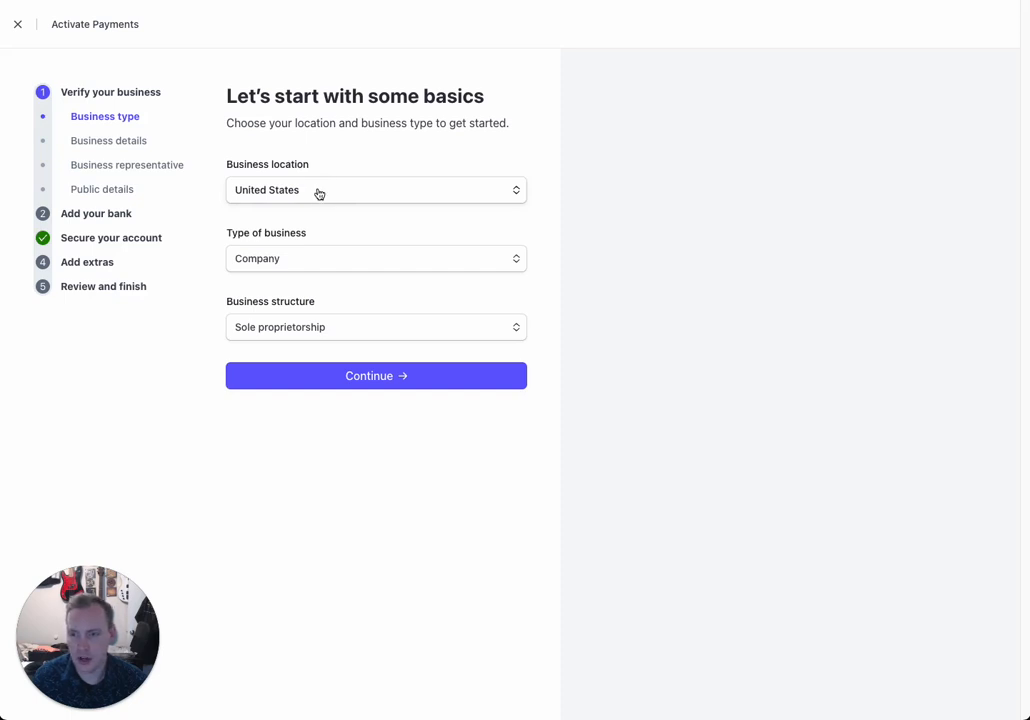
pyautogui.click(301, 257)
pyautogui.click(298, 245)
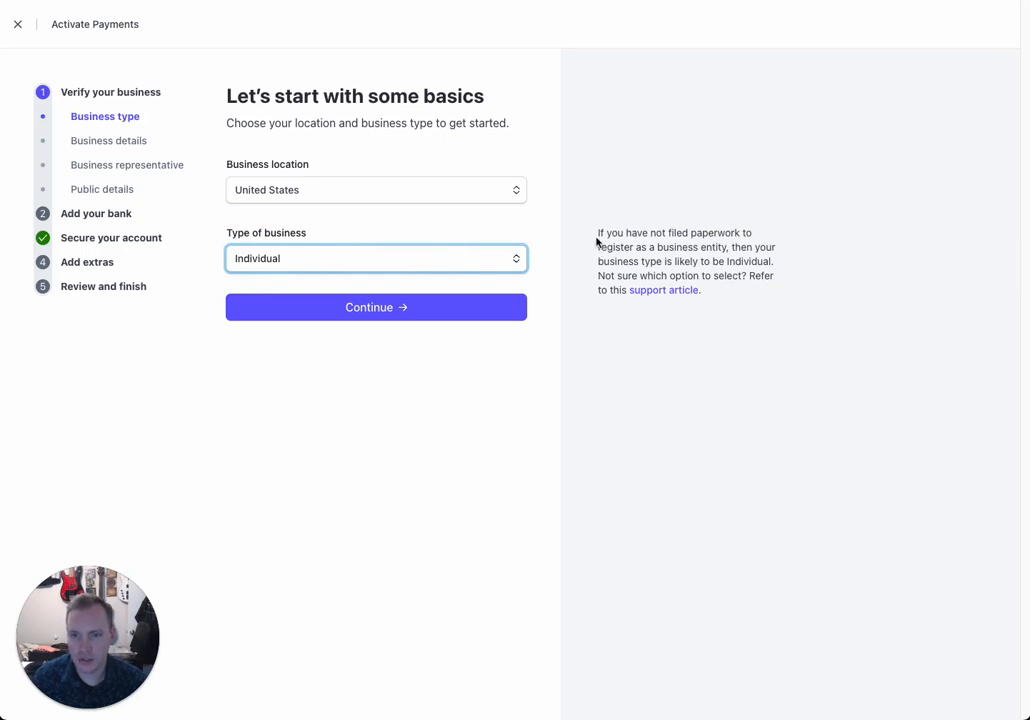
pyautogui.moveTo(598, 232); pyautogui.dragTo(732, 302)
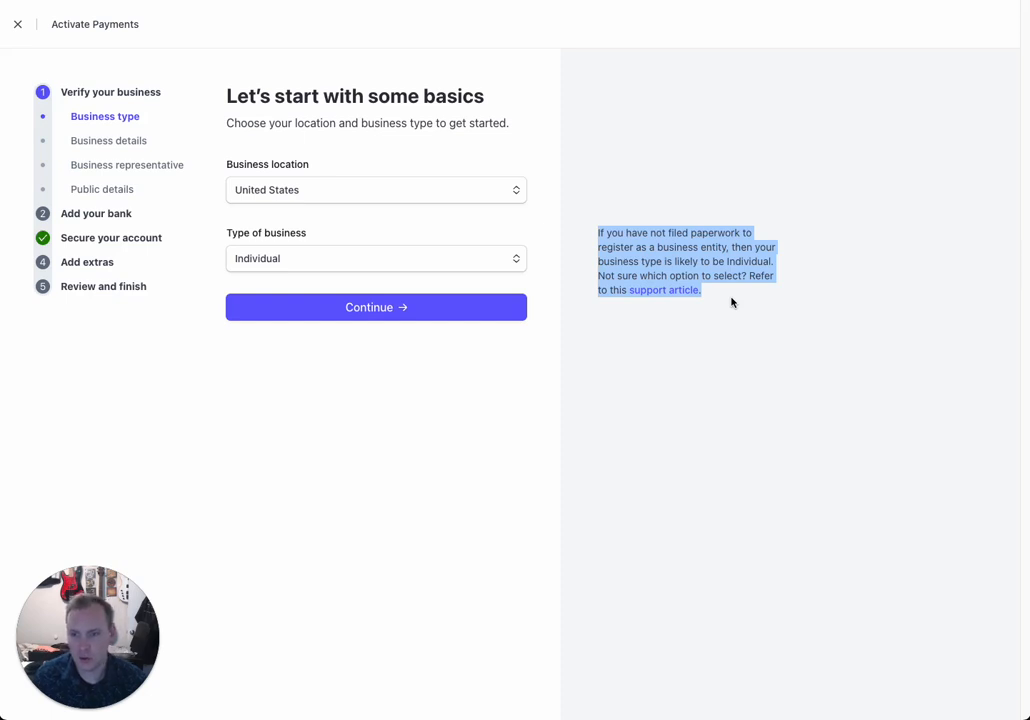
pyautogui.click(363, 267)
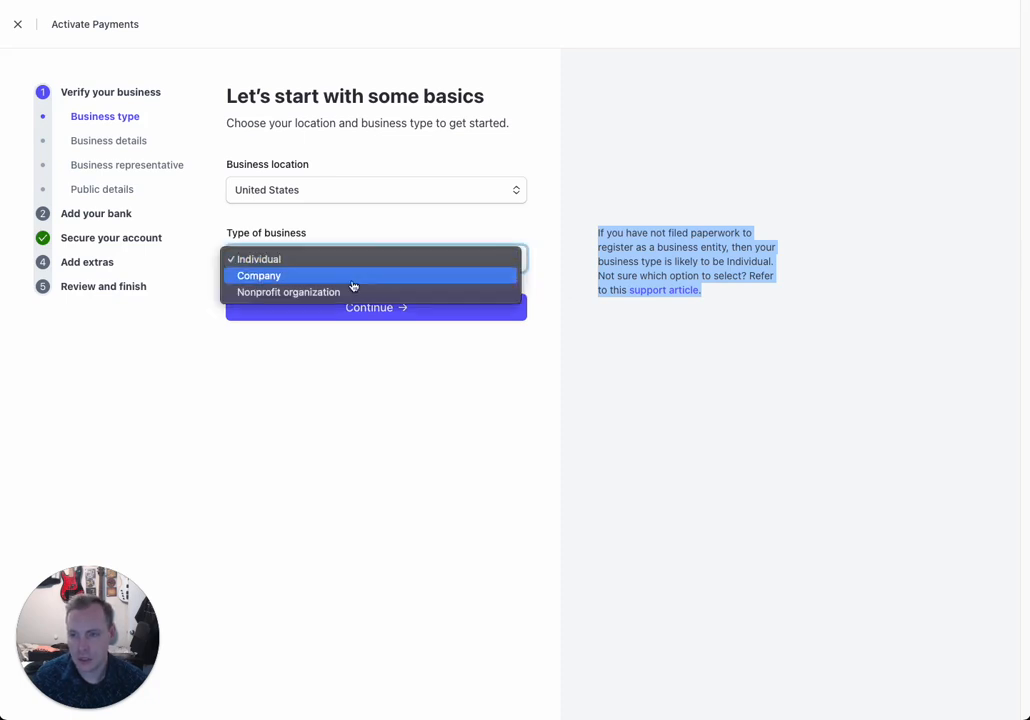
pyautogui.click(352, 286)
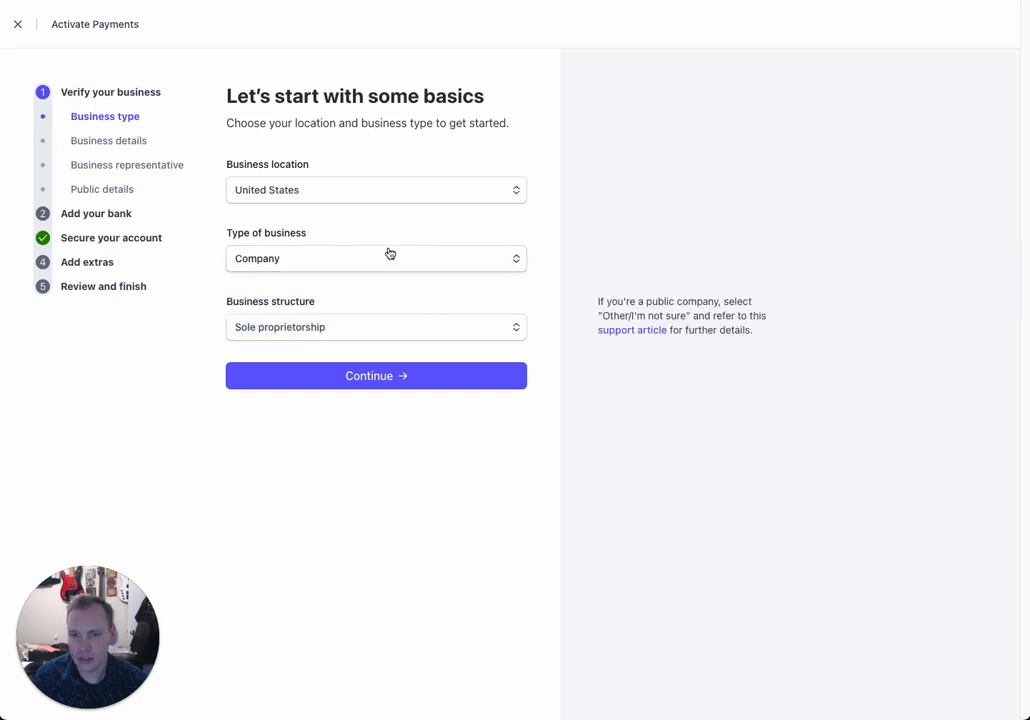
pyautogui.click(410, 339)
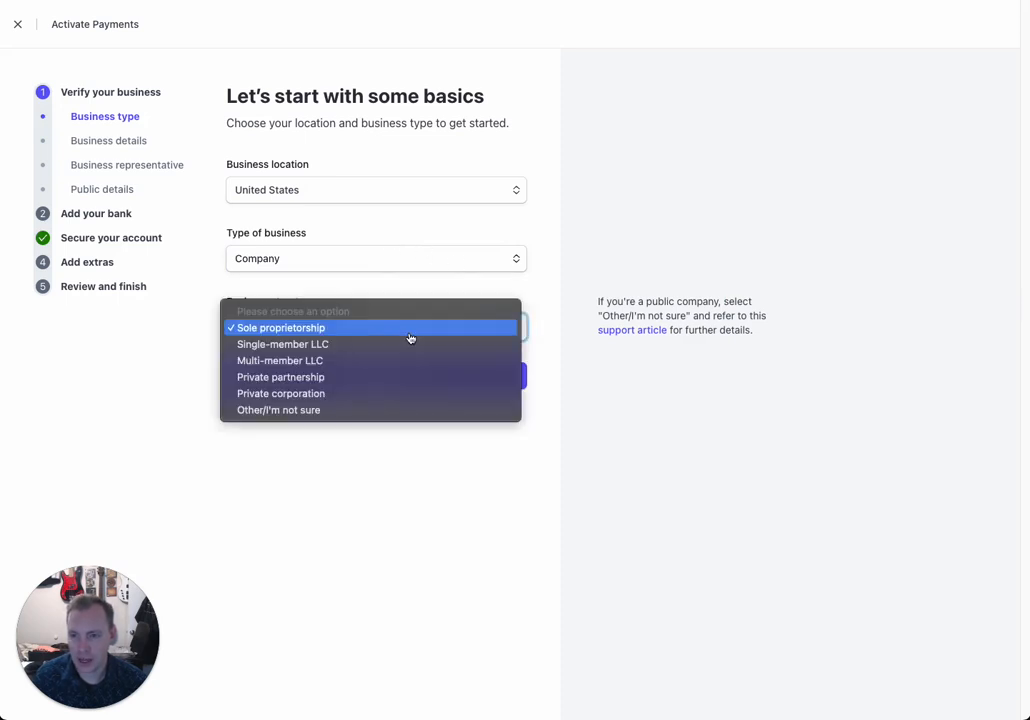
pyautogui.click(295, 334)
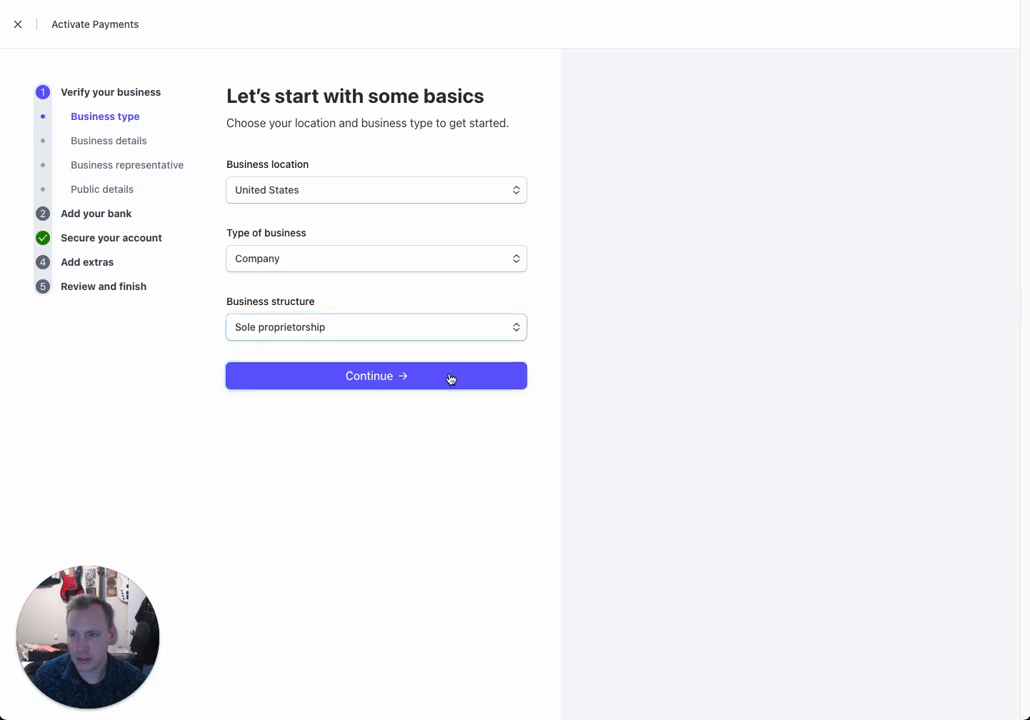
pyautogui.click(450, 377)
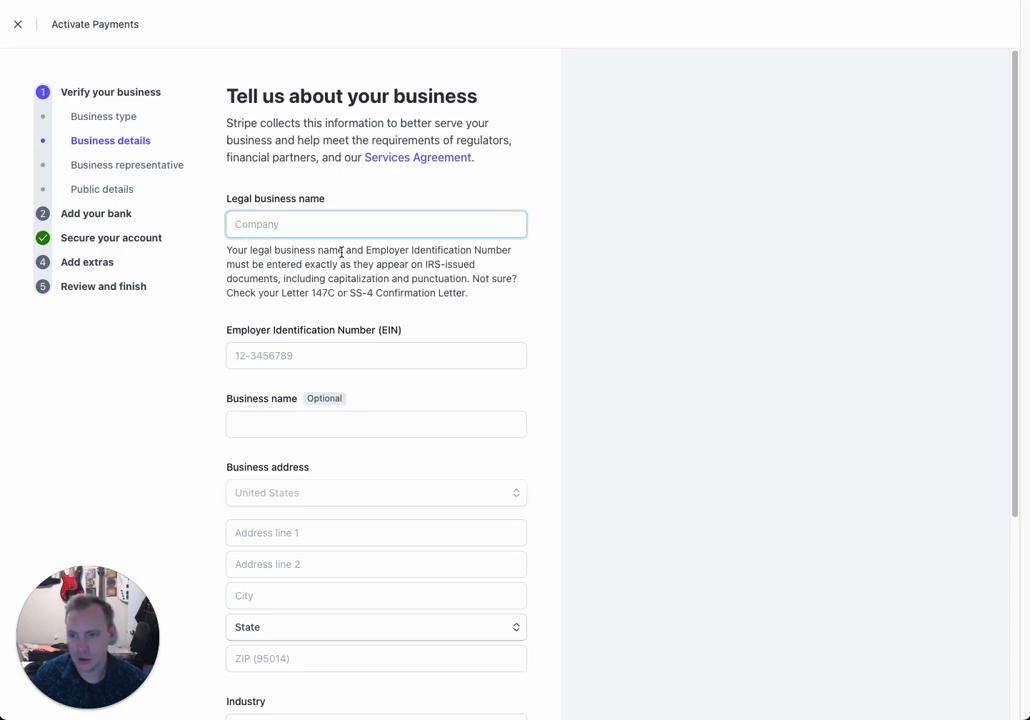
# Step: Enter the owner's legal name as the legal business name, the EIN, and the optional business name
pyautogui.moveTo(341, 252); pyautogui.dragTo(262, 252)
pyautogui.click(278, 230)
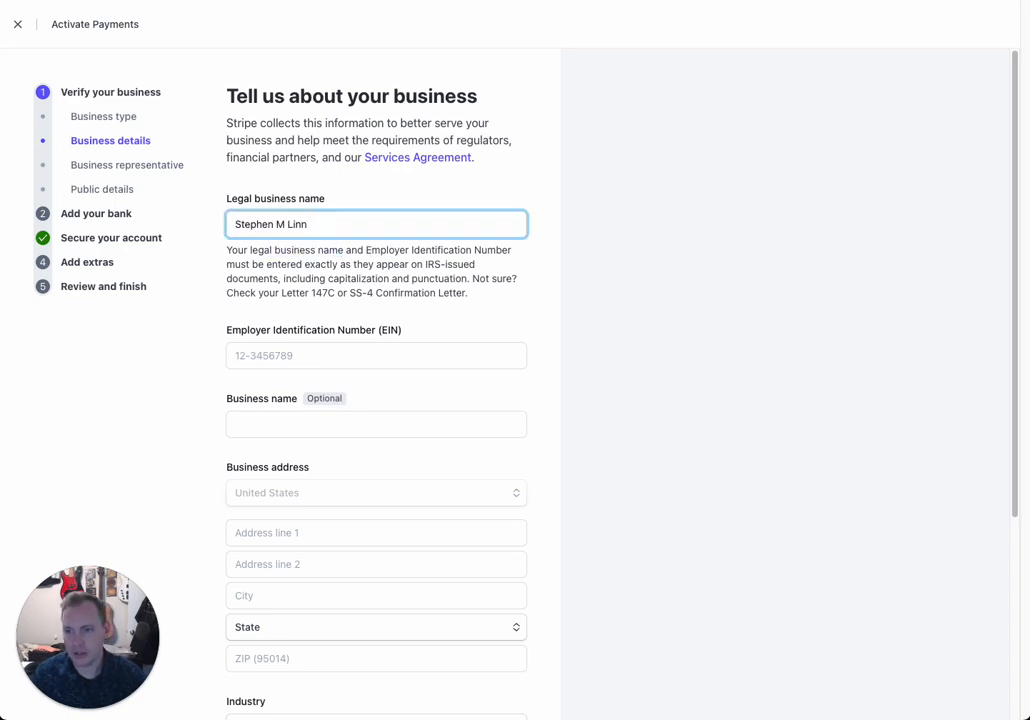
pyautogui.press('Tab')
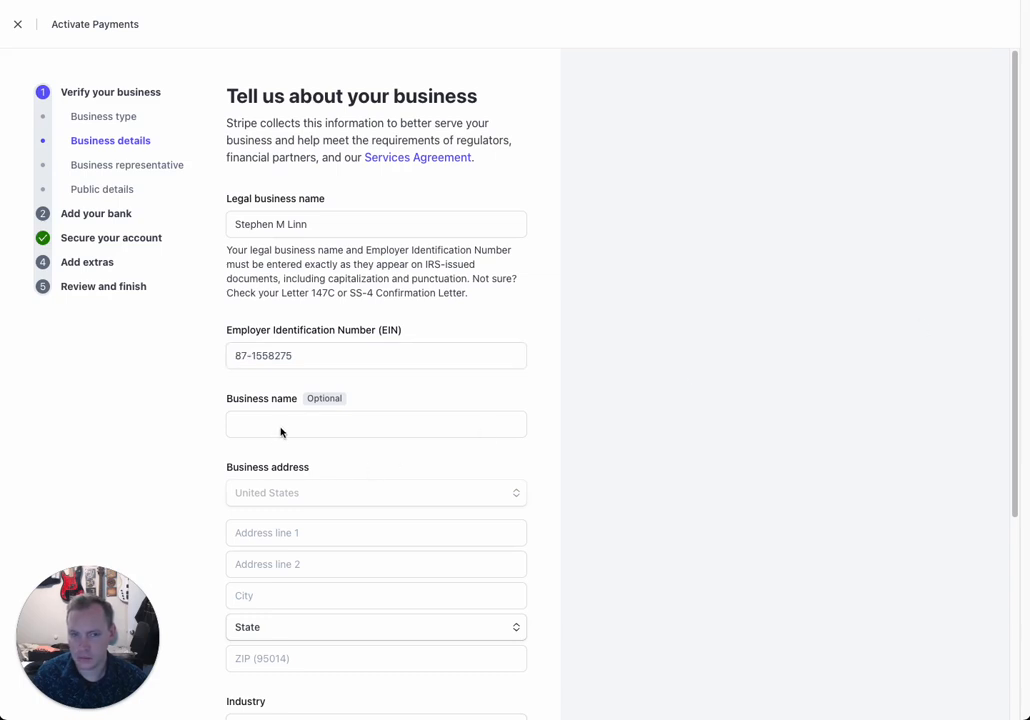
pyautogui.click(281, 432)
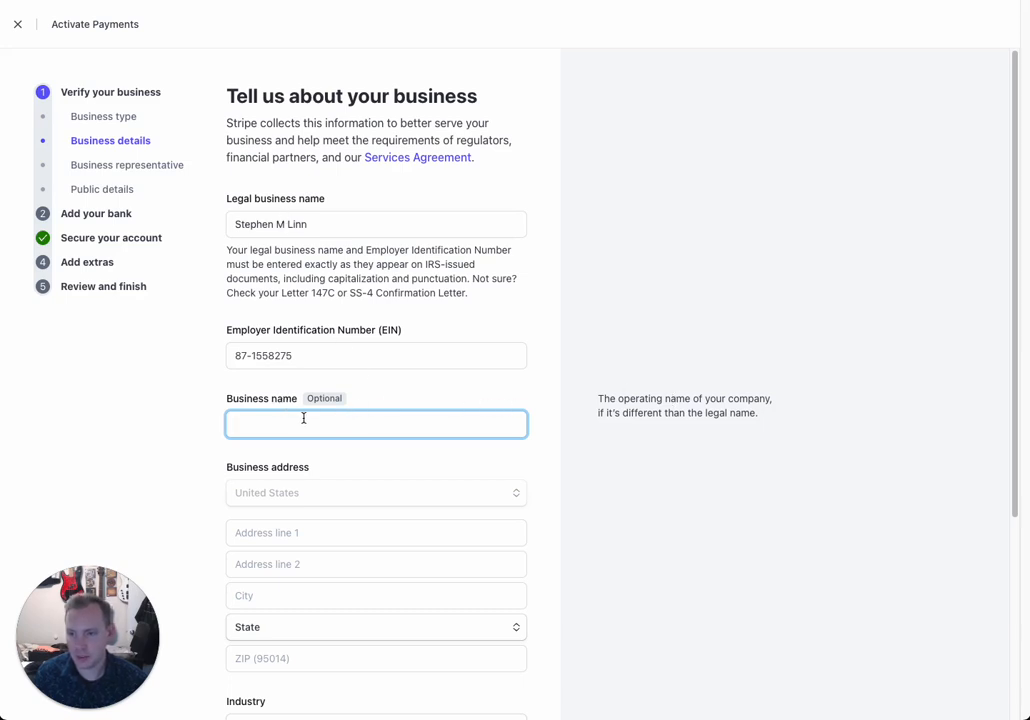
pyautogui.write('Linn')
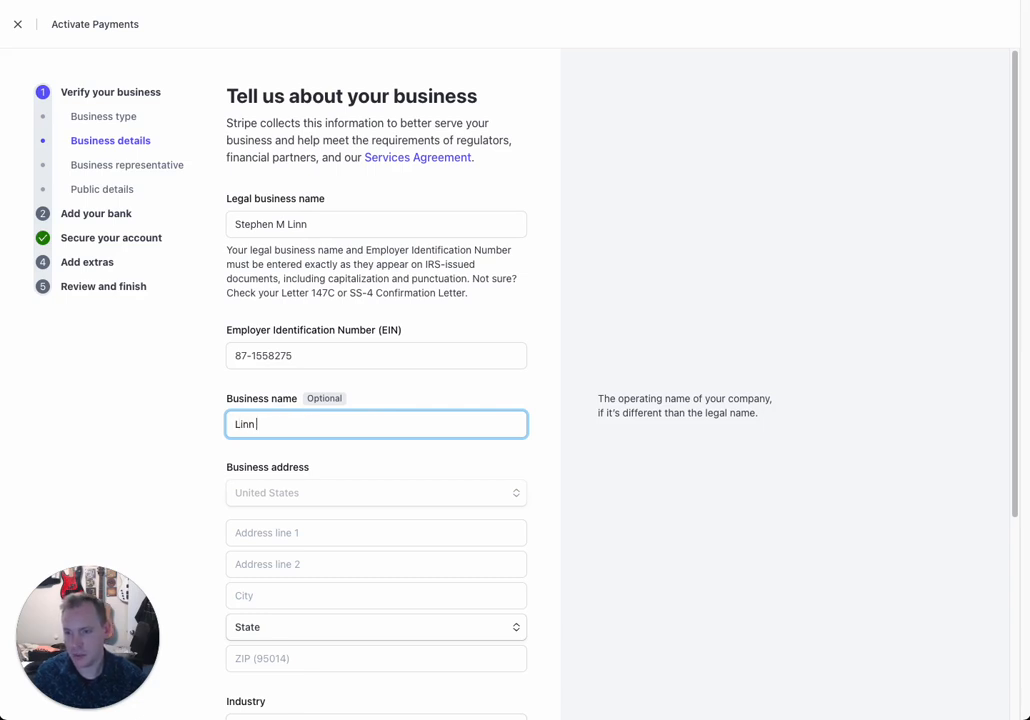
pyautogui.write(' Cons')
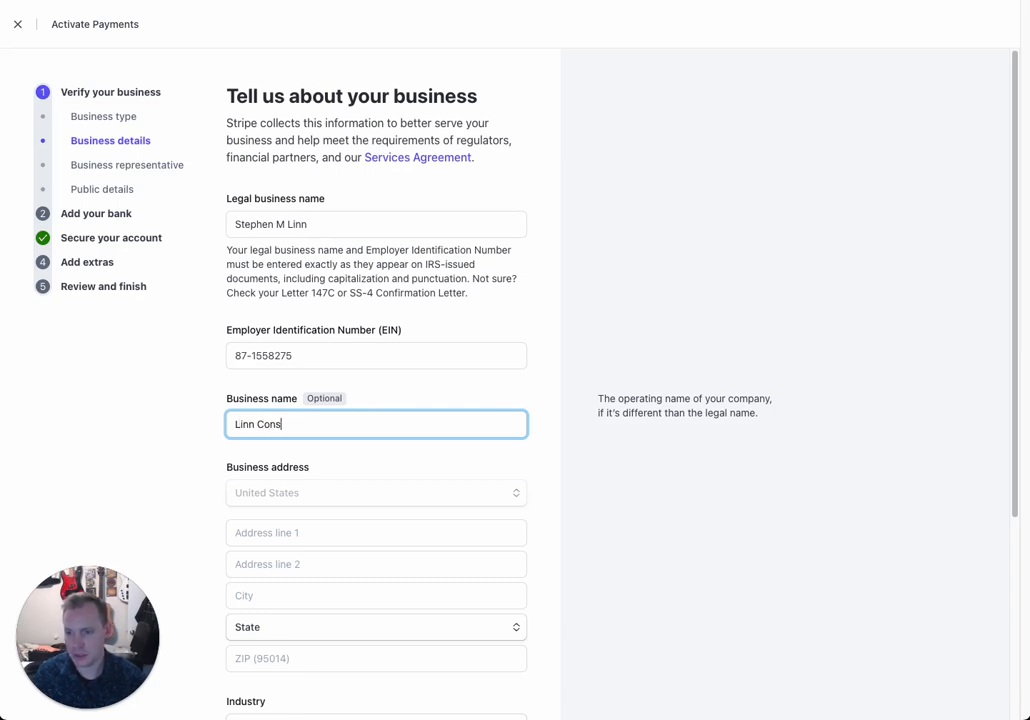
pyautogui.write('ulting')
pyautogui.press('Tab')
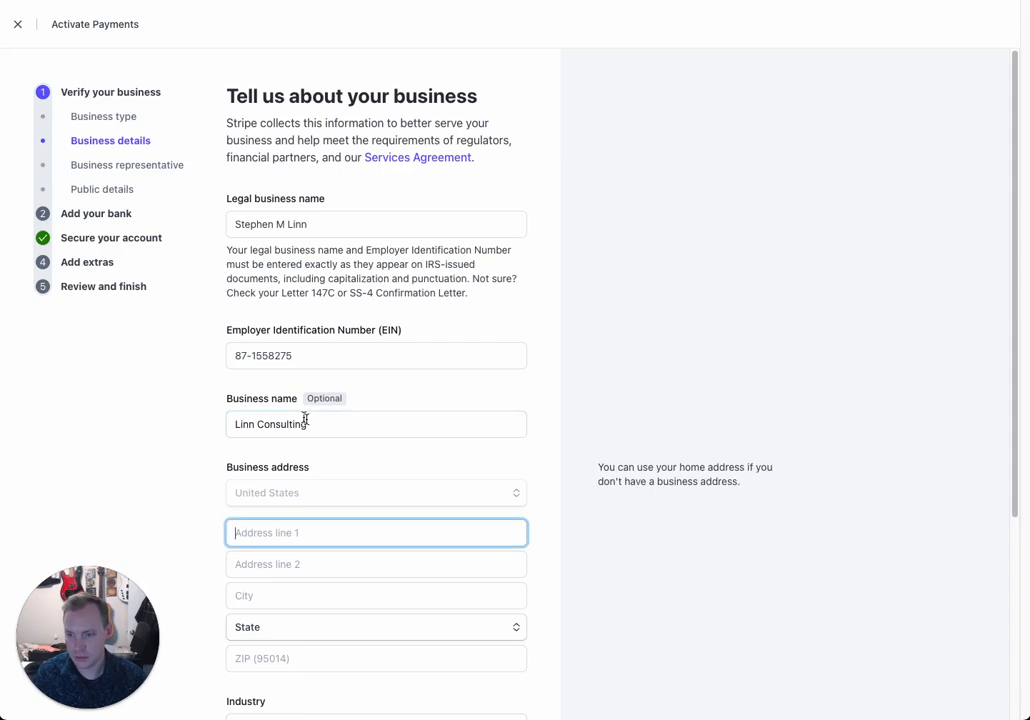
# Step: Fill the business address from the first suggestion and add the second address line
pyautogui.scroll(-3, 359, 489)
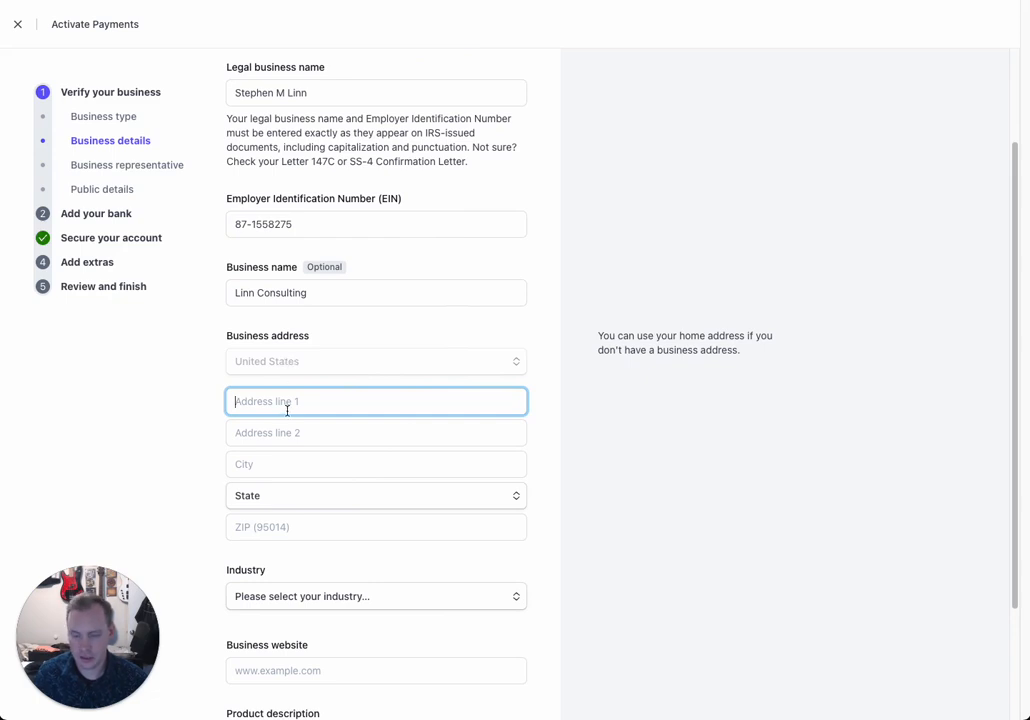
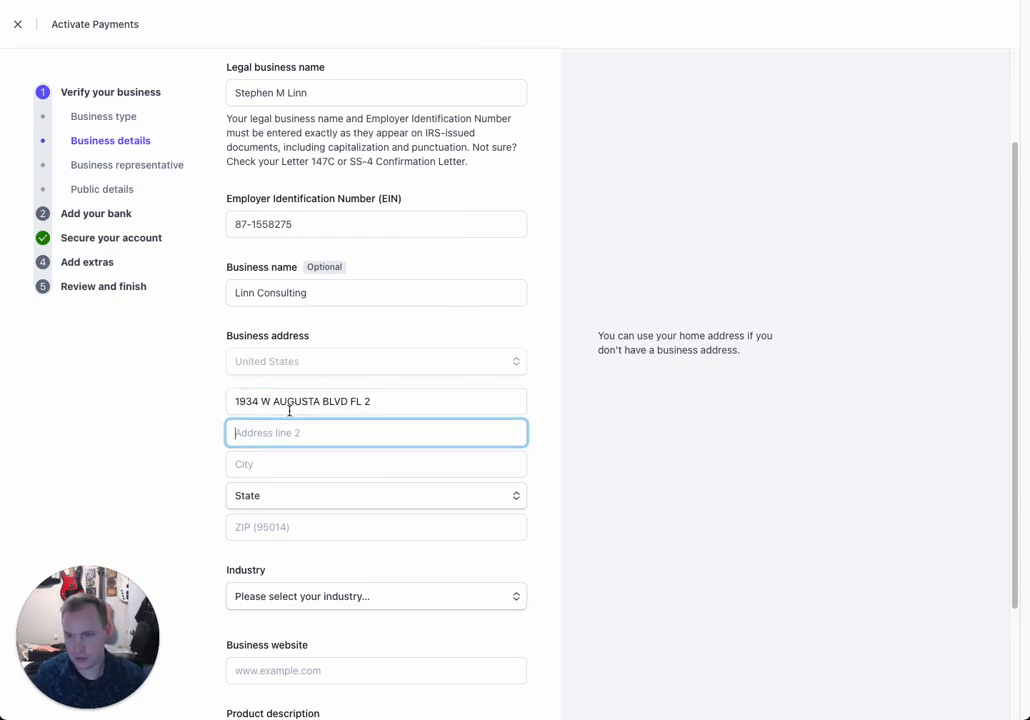
pyautogui.click(384, 410)
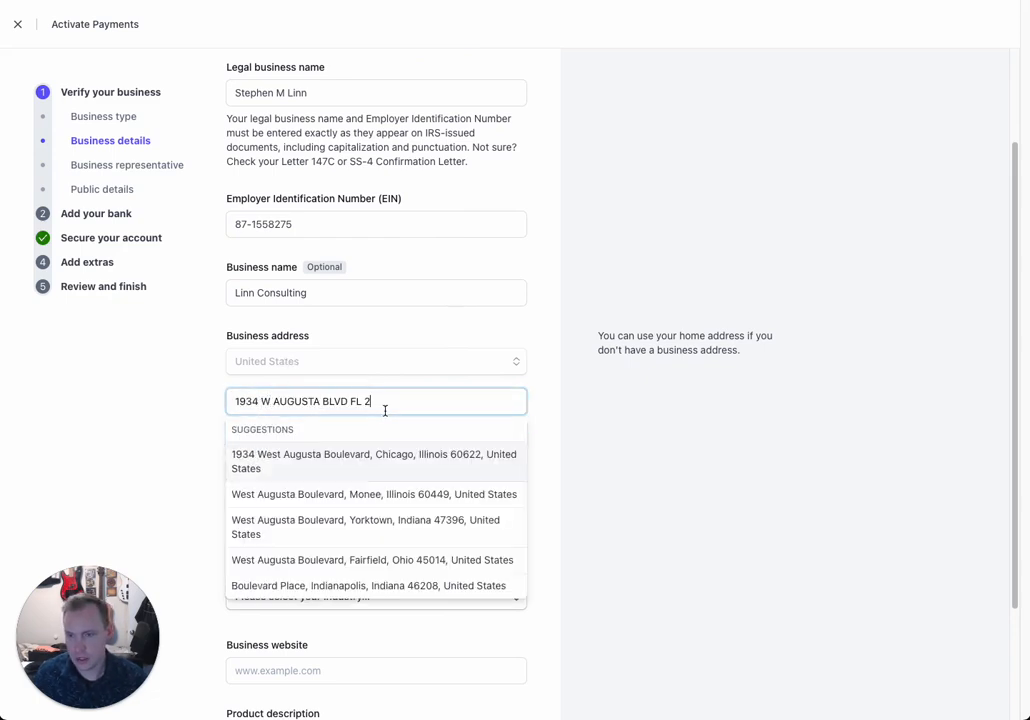
pyautogui.click(356, 469)
pyautogui.click(305, 433)
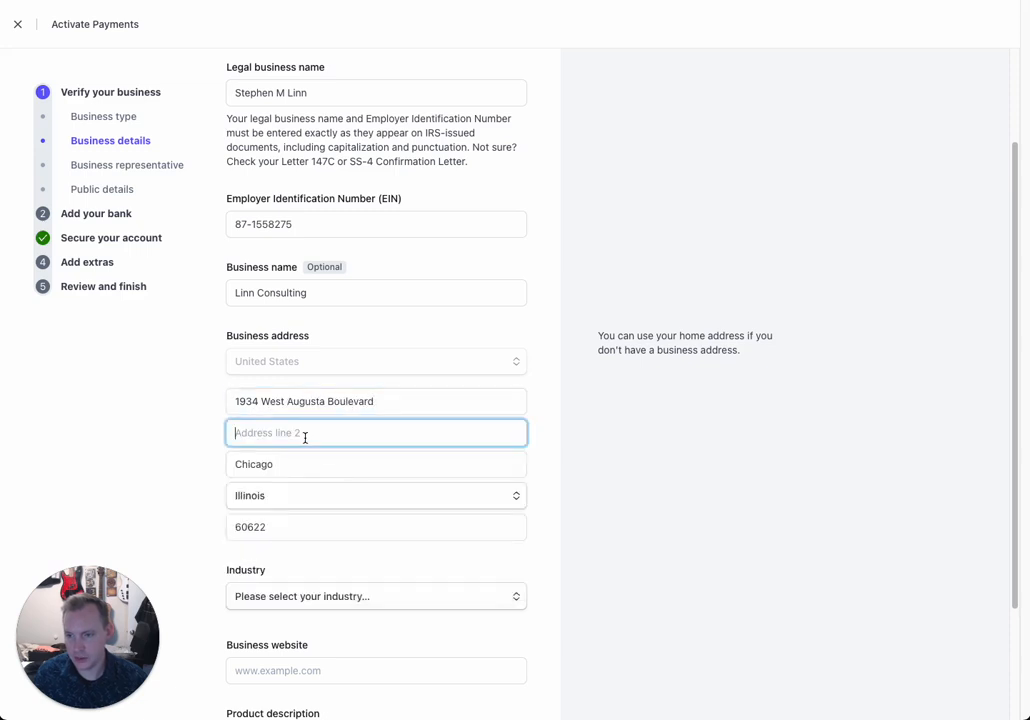
pyautogui.write('FL ')
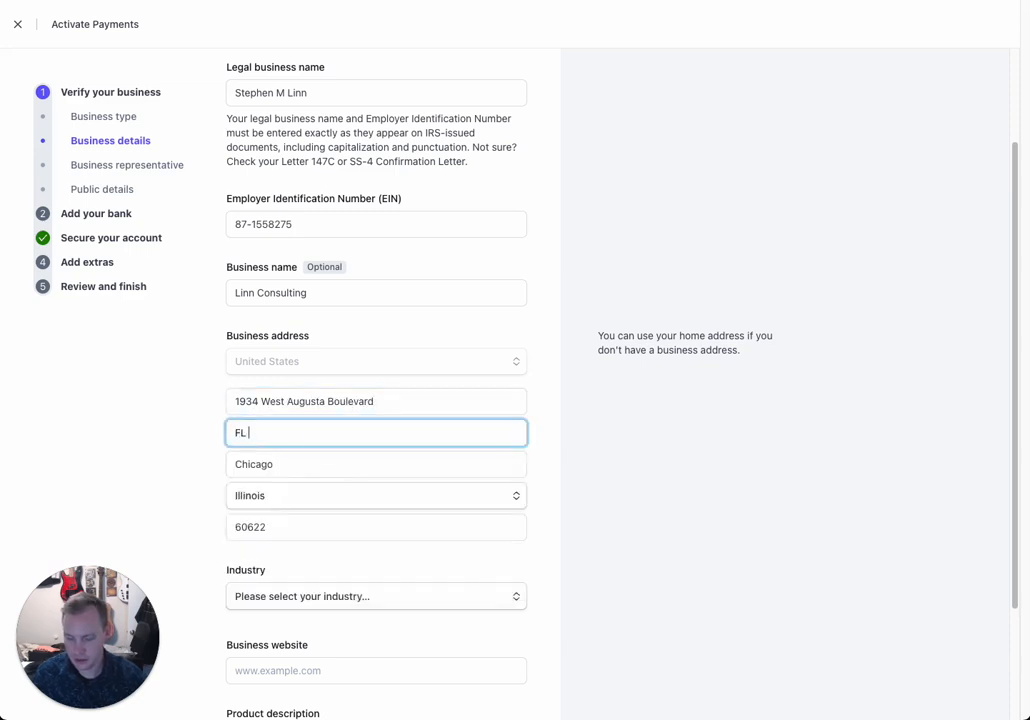
pyautogui.write('2')
pyautogui.scroll(-3, 333, 579)
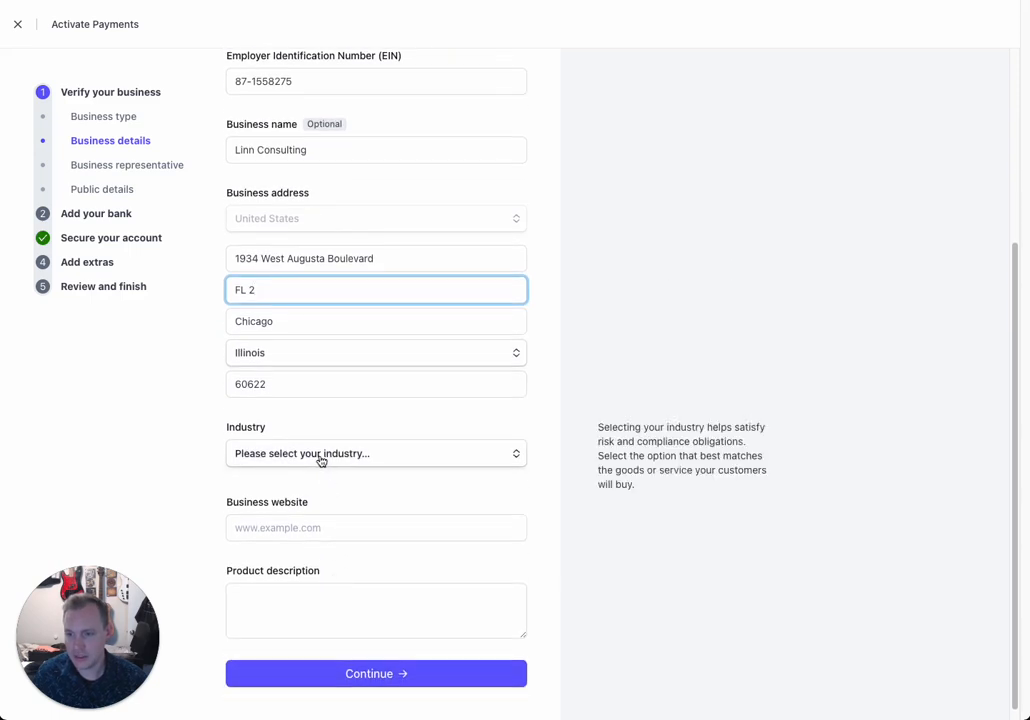
# Step: Browse the industry list, expanding the Digital products and Professional services categories
pyautogui.click(321, 459)
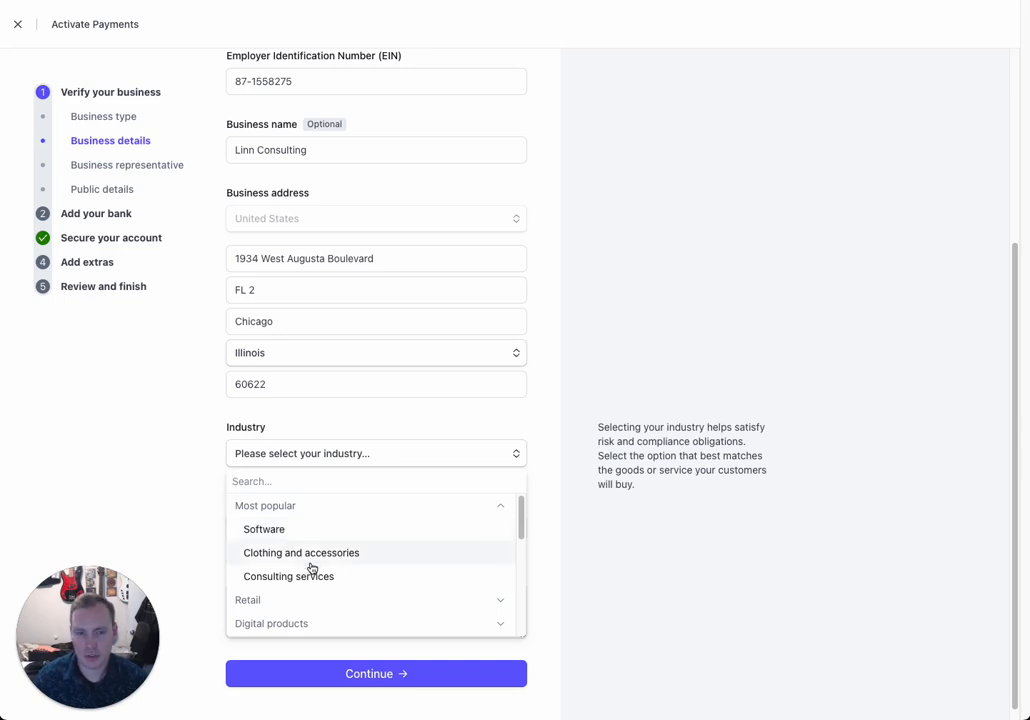
pyautogui.scroll(-1, 311, 568)
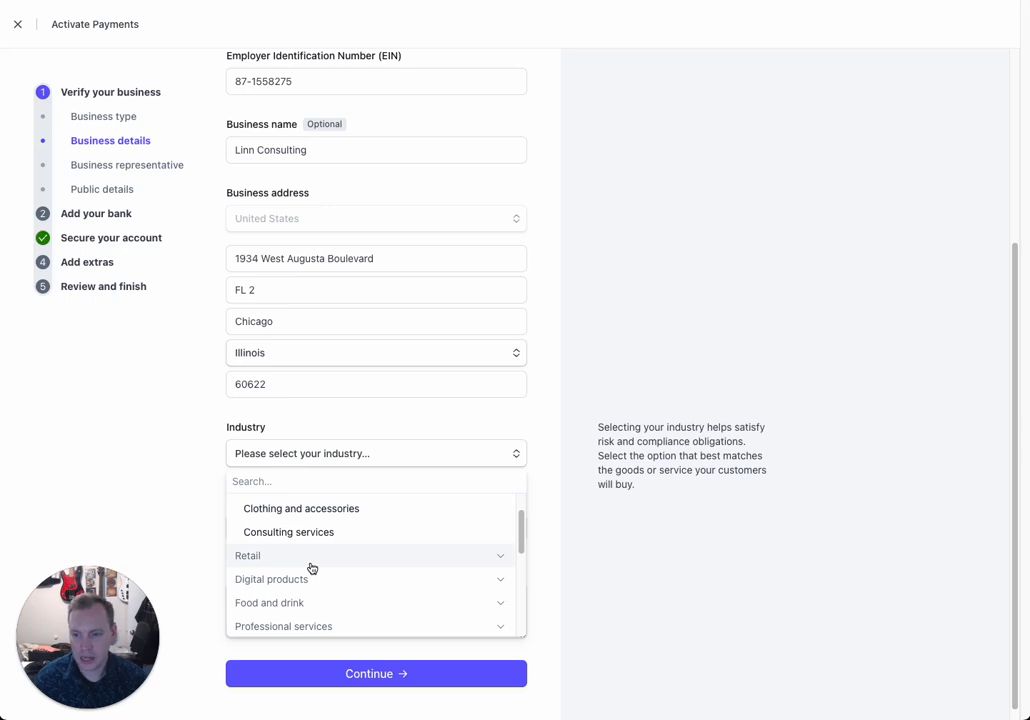
pyautogui.scroll(-2, 311, 568)
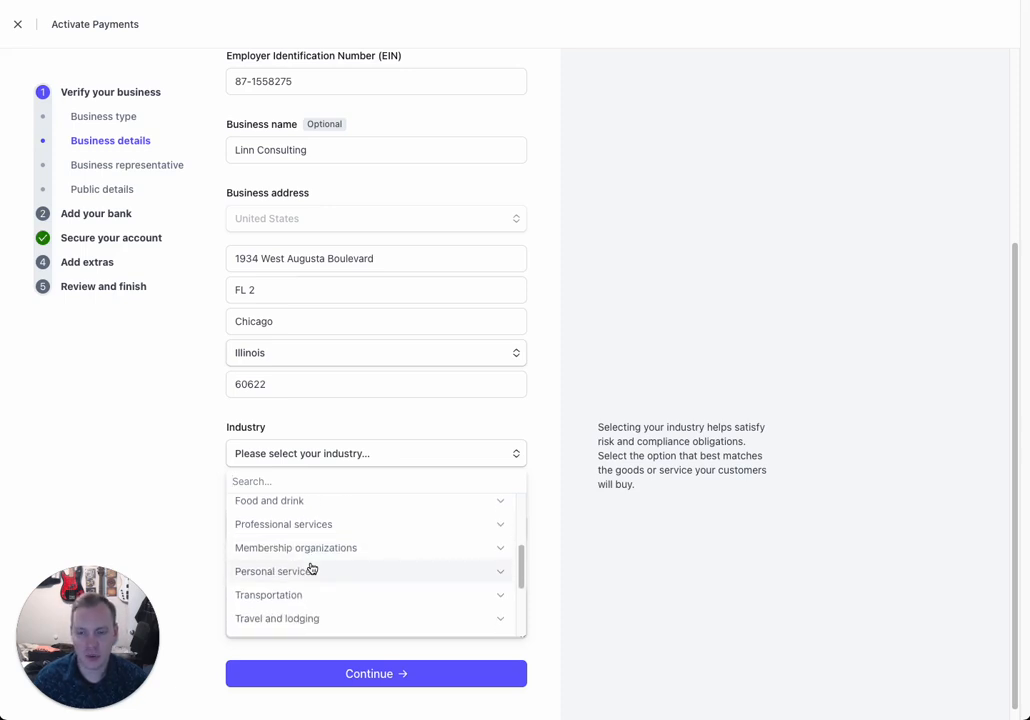
pyautogui.scroll(-1, 311, 568)
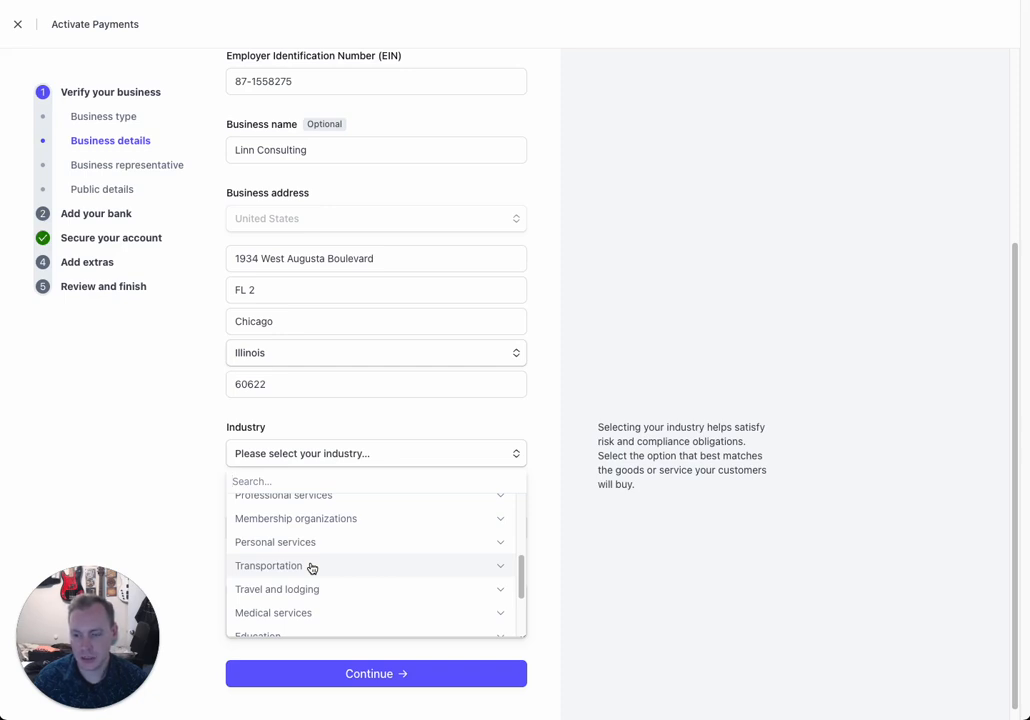
pyautogui.scroll(10, 311, 568)
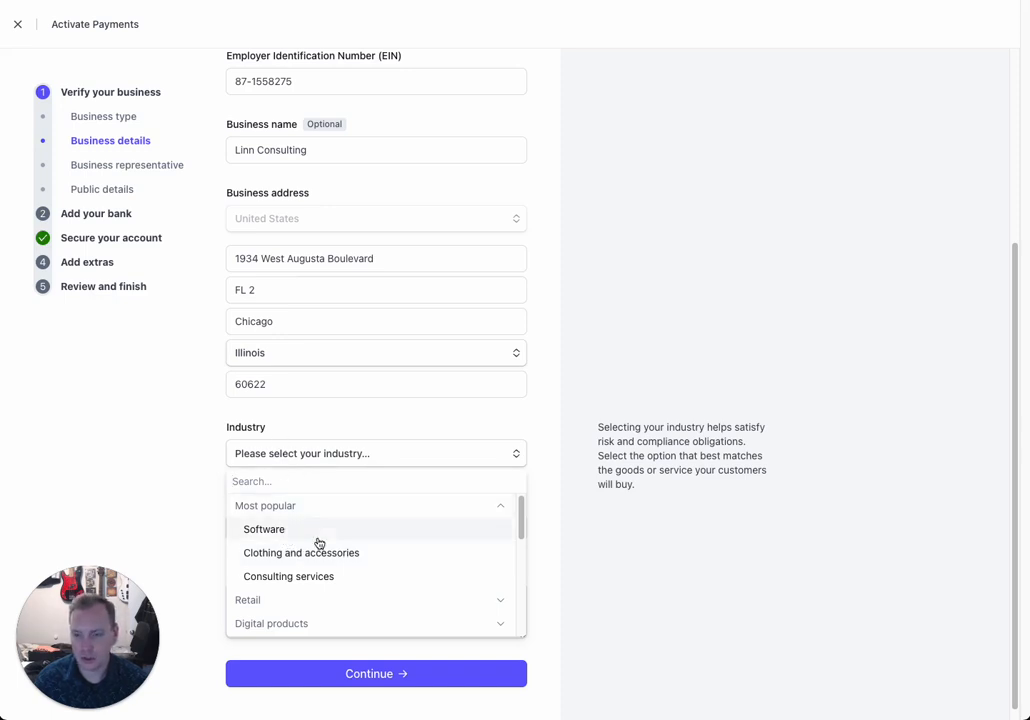
pyautogui.scroll(-1, 319, 543)
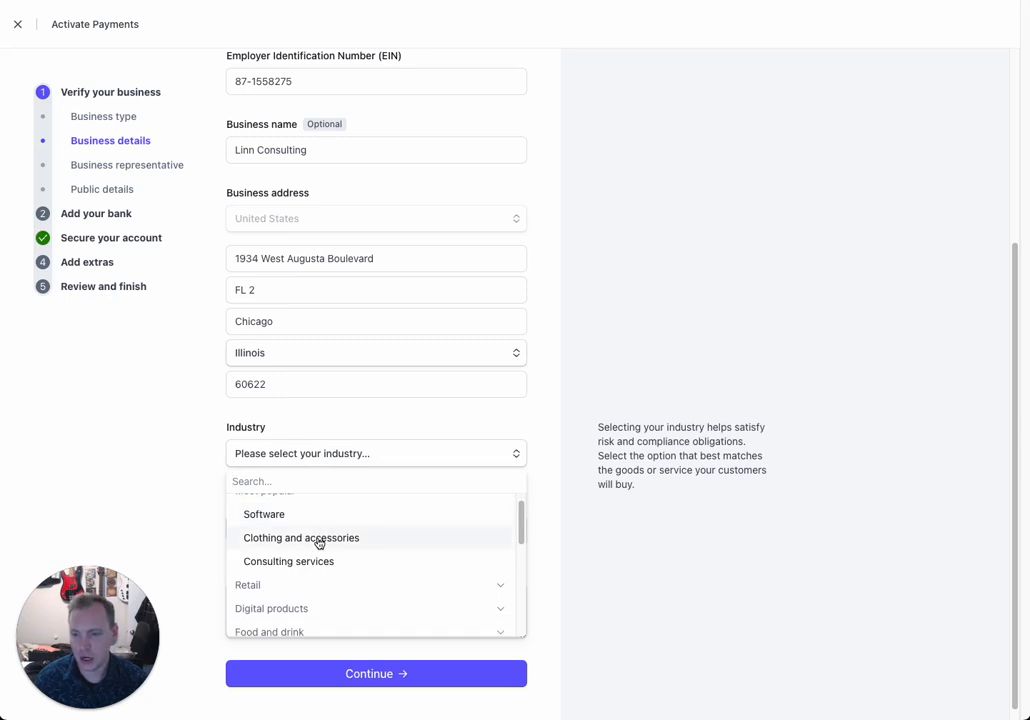
pyautogui.scroll(-2, 319, 543)
pyautogui.click(303, 549)
pyautogui.scroll(-3, 304, 549)
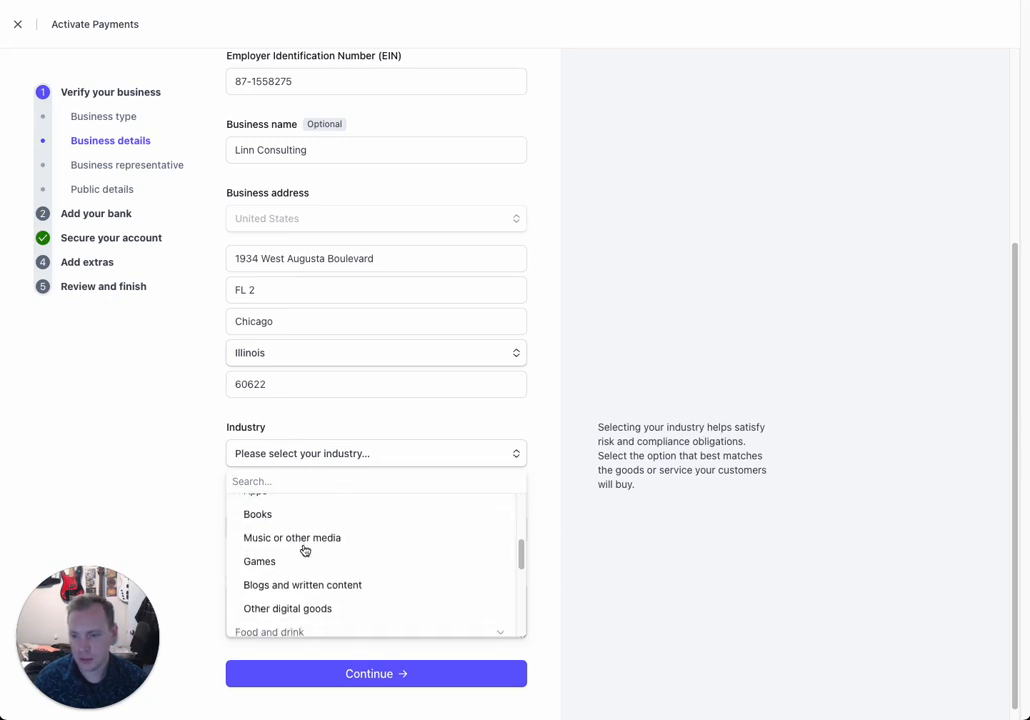
pyautogui.scroll(-5, 304, 549)
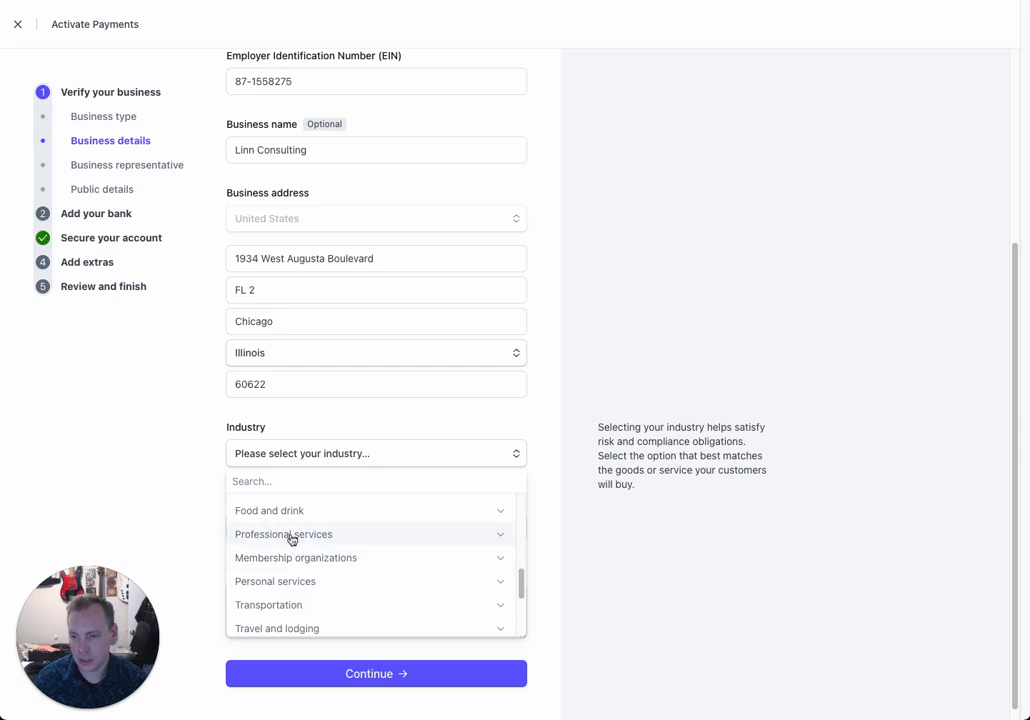
pyautogui.click(292, 538)
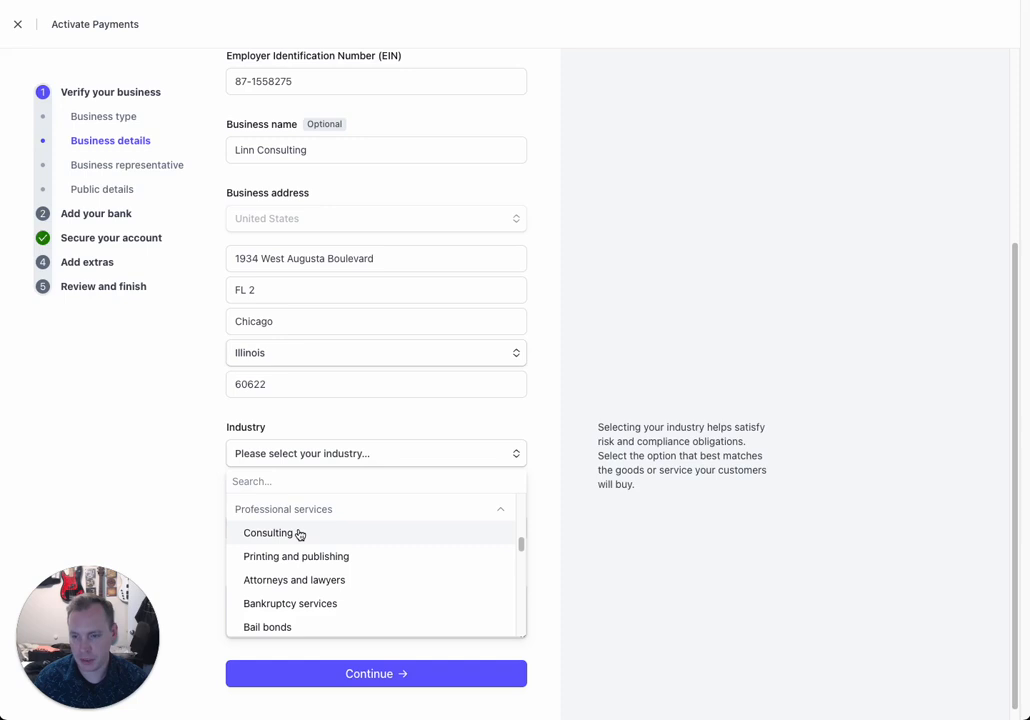
pyautogui.scroll(-5, 290, 540)
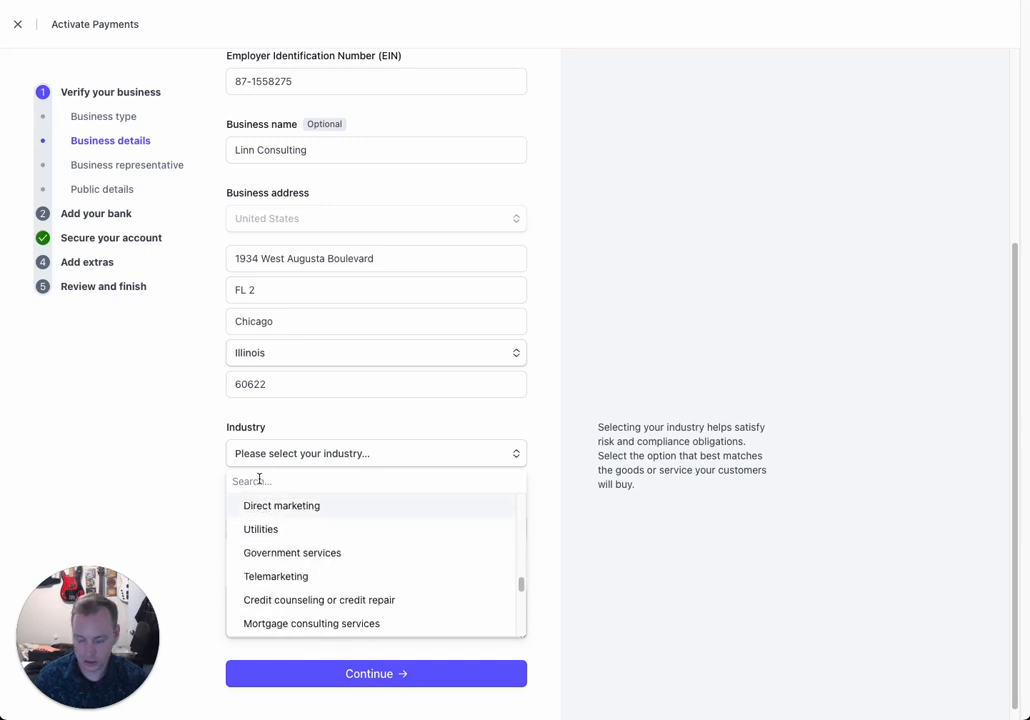
# Step: Search 'Bookkee' and set the industry to 'Accounting, auditing, or tax prep'
pyautogui.write('Bookke')
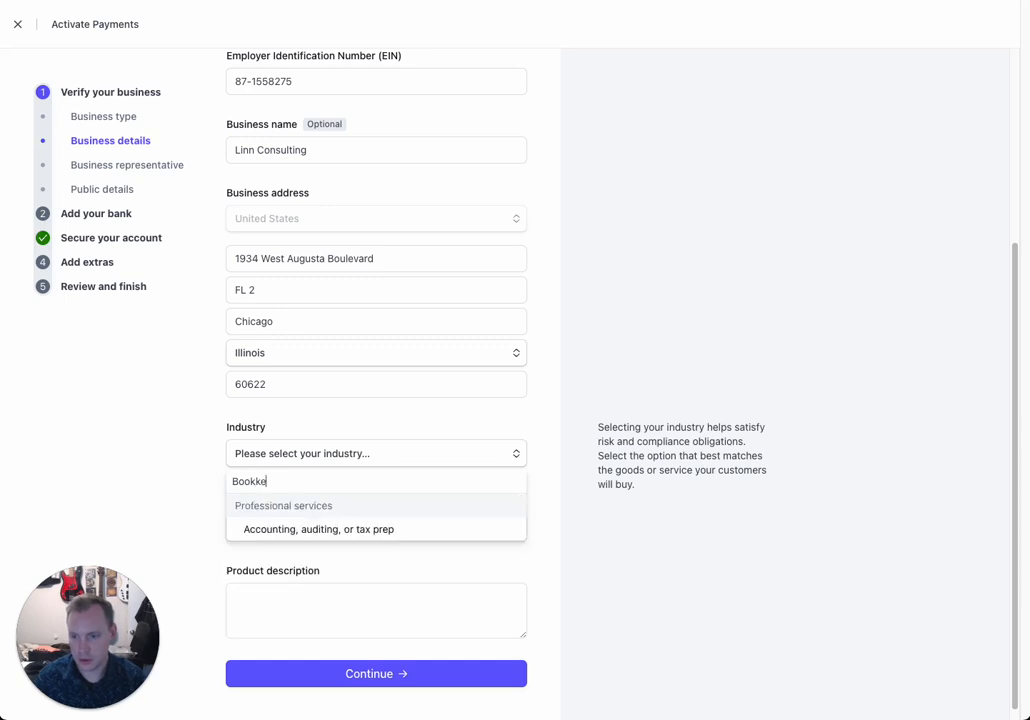
pyautogui.write('e')
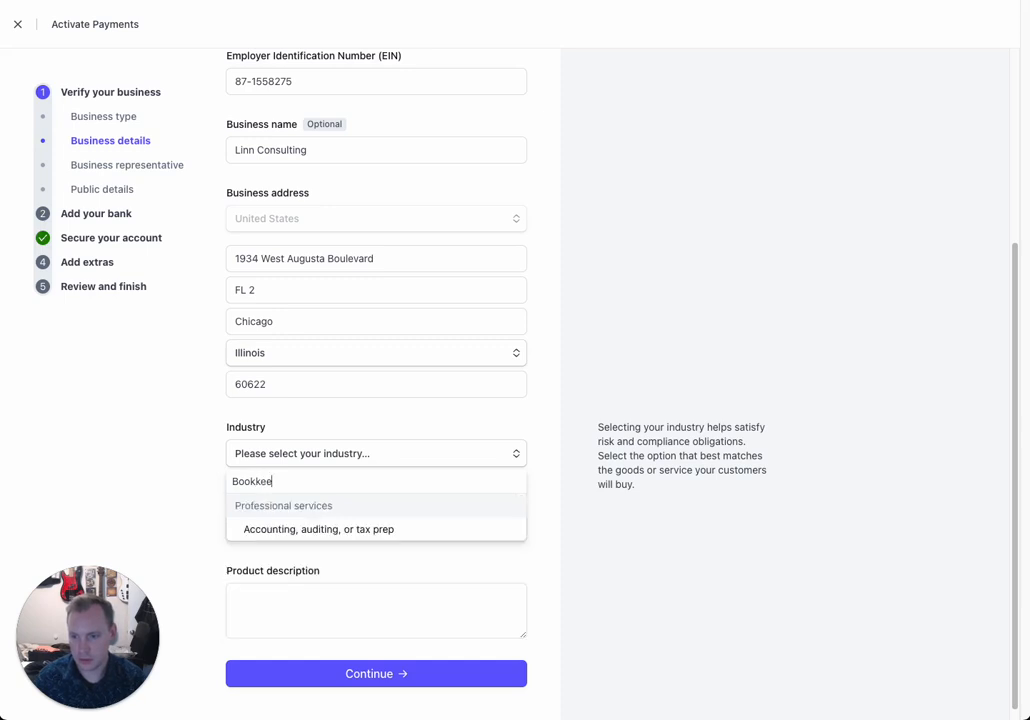
pyautogui.click(284, 539)
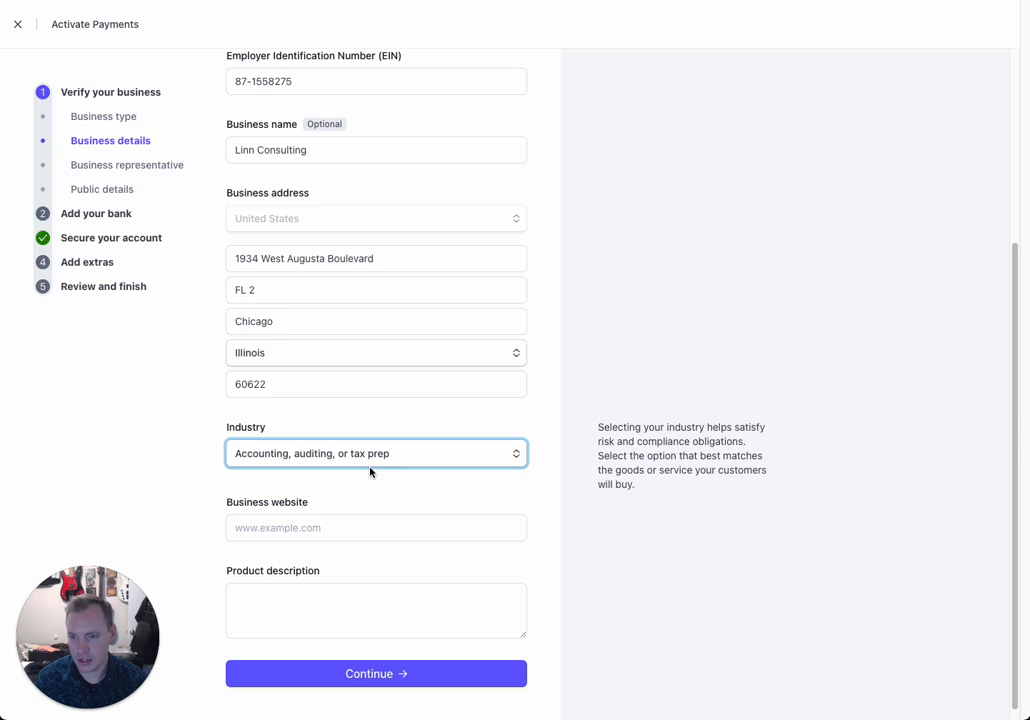
pyautogui.click(274, 528)
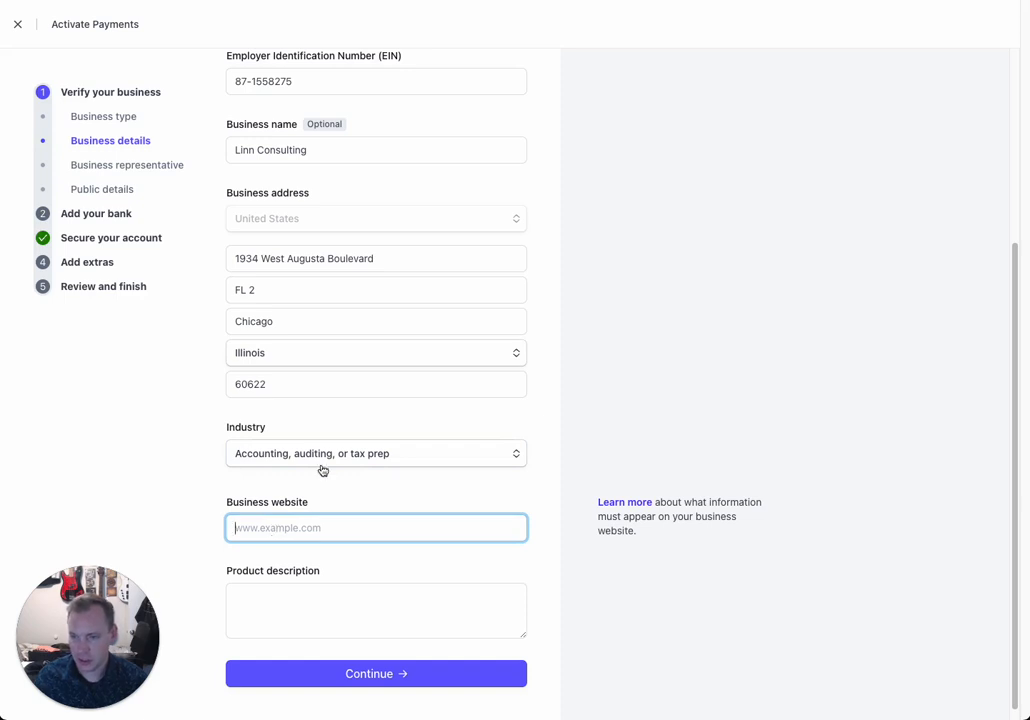
# Step: Search the industry list for 'musi', then close it keeping 'Accounting, auditing, or tax prep'
pyautogui.click(352, 456)
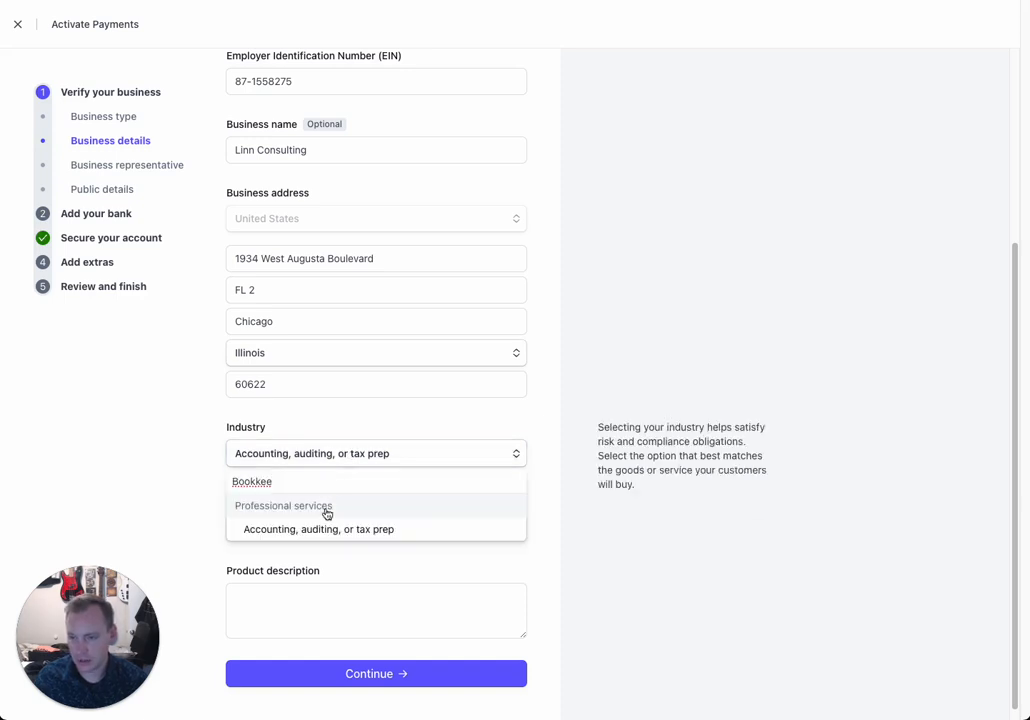
pyautogui.doubleClick(270, 481)
pyautogui.write('musi')
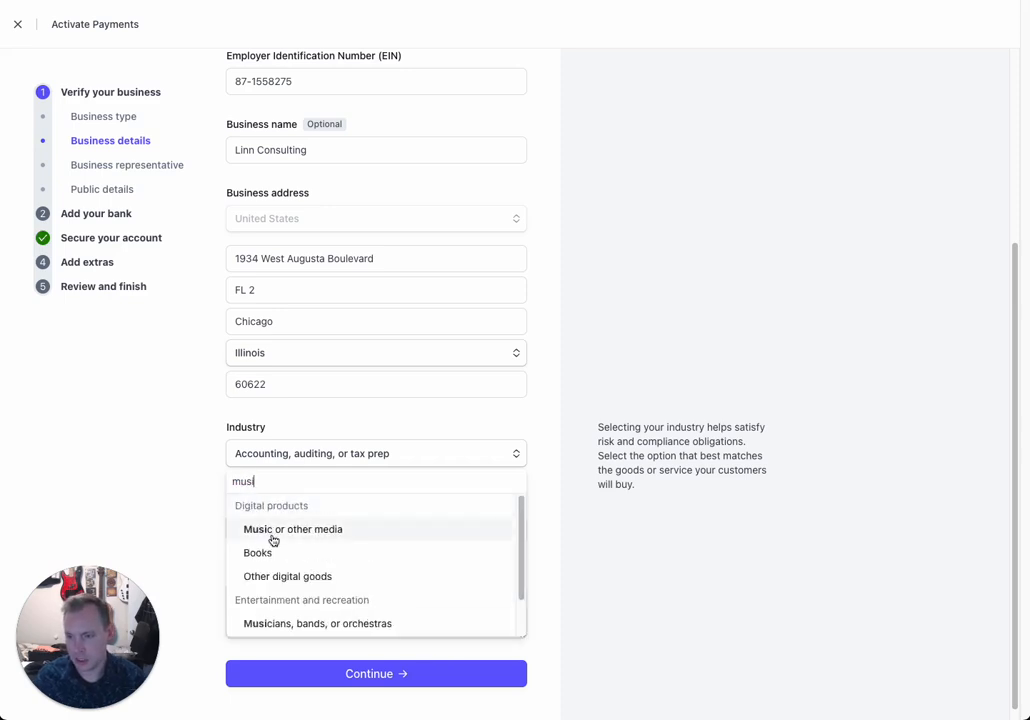
pyautogui.scroll(-1, 288, 578)
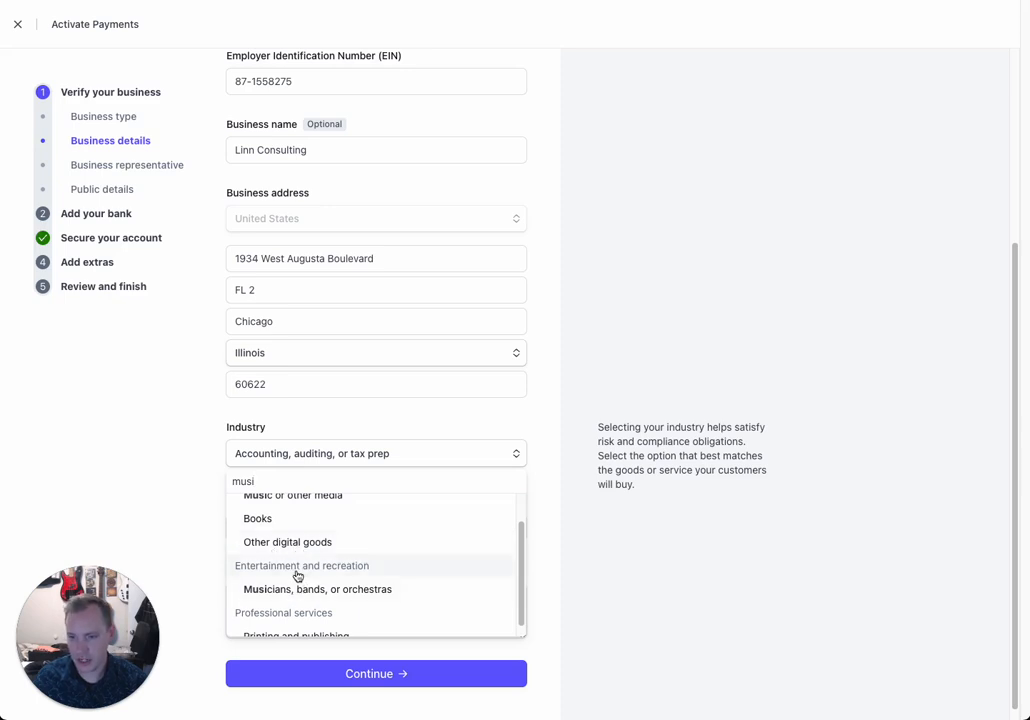
pyautogui.scroll(-1, 309, 593)
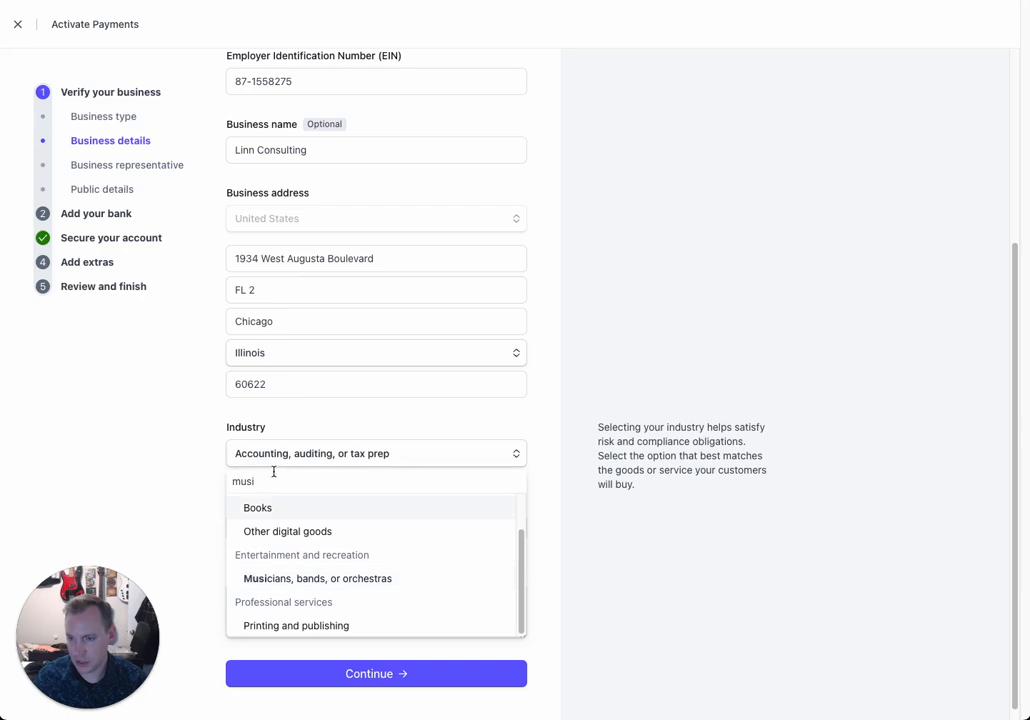
pyautogui.scroll(1, 271, 534)
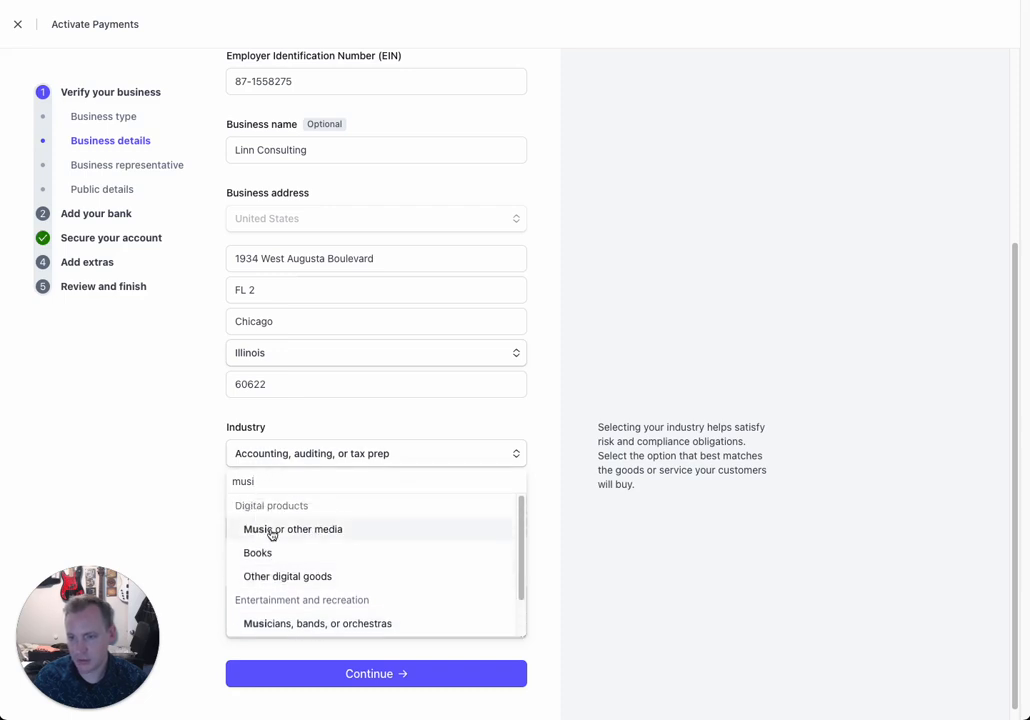
pyautogui.click(218, 459)
pyautogui.click(293, 528)
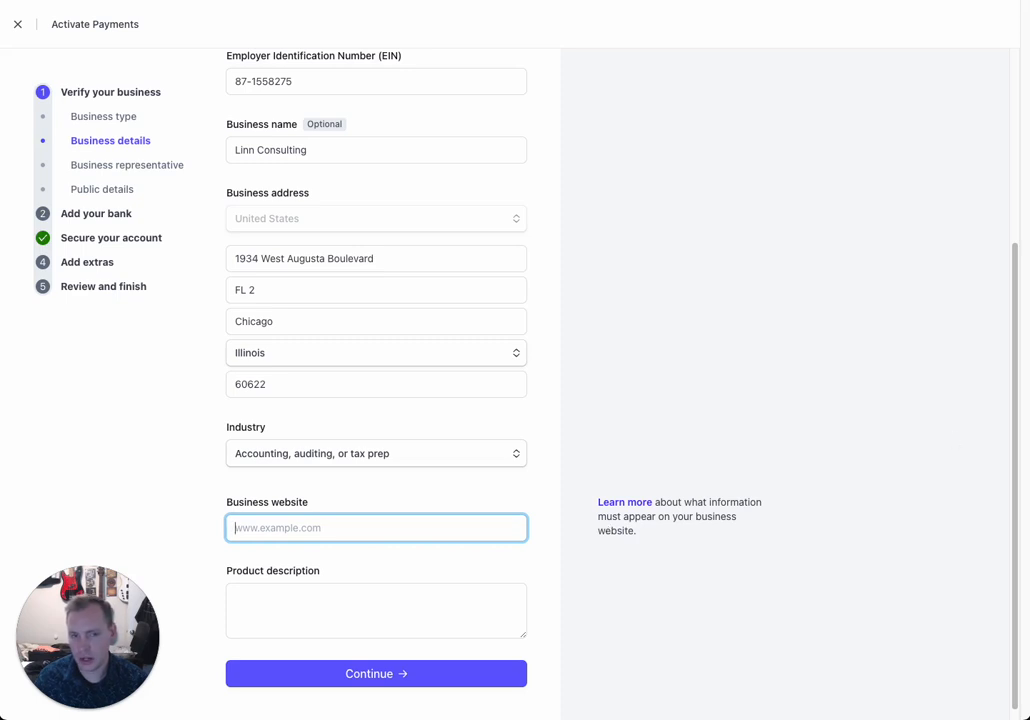
# Step: Paste the business profile link as website and the prepared product description, then save
pyautogui.hotkey('ctrl', 'v')
pyautogui.press('Return')
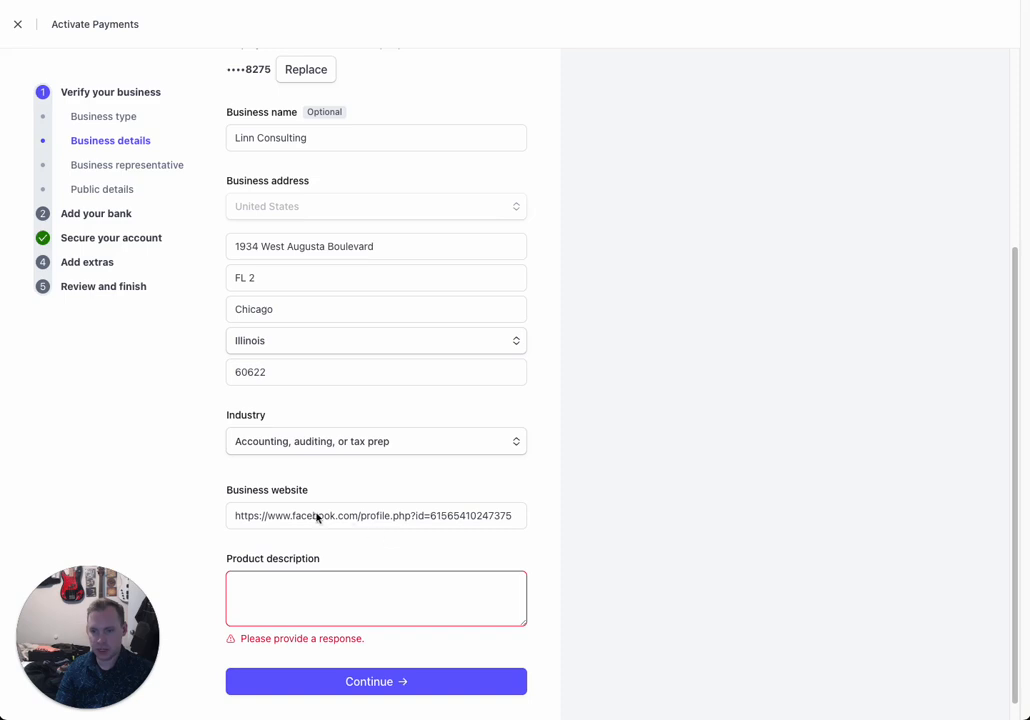
pyautogui.click(309, 597)
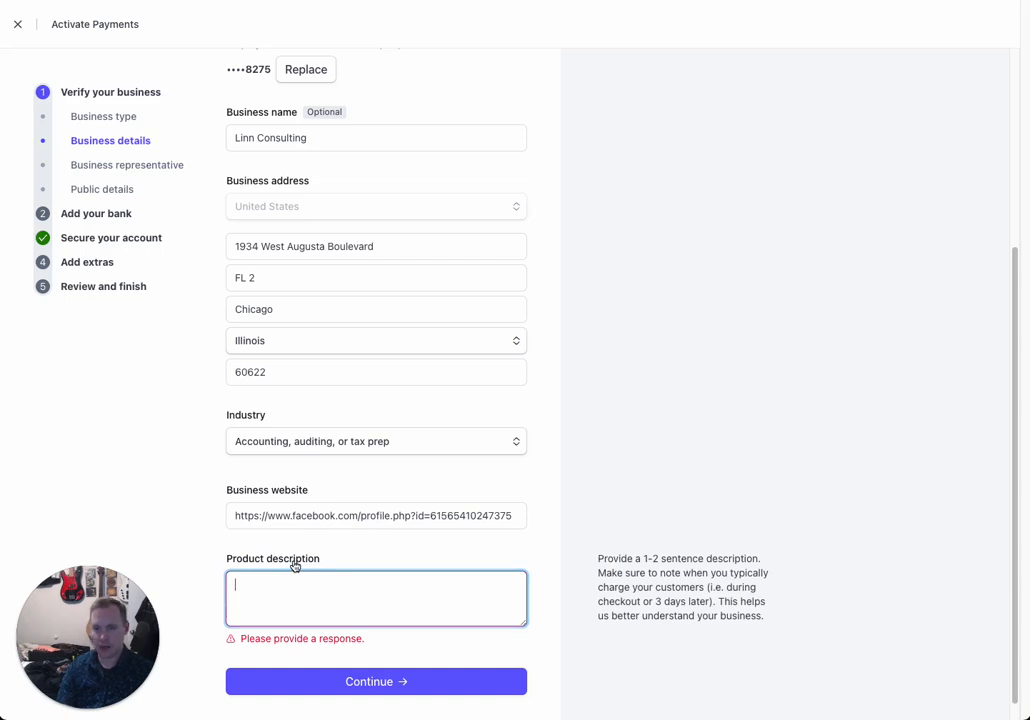
pyautogui.write('Bookkeeping made simple. We coordinate and categorize transactions to ensure simple tax filing and detailed reporting.')
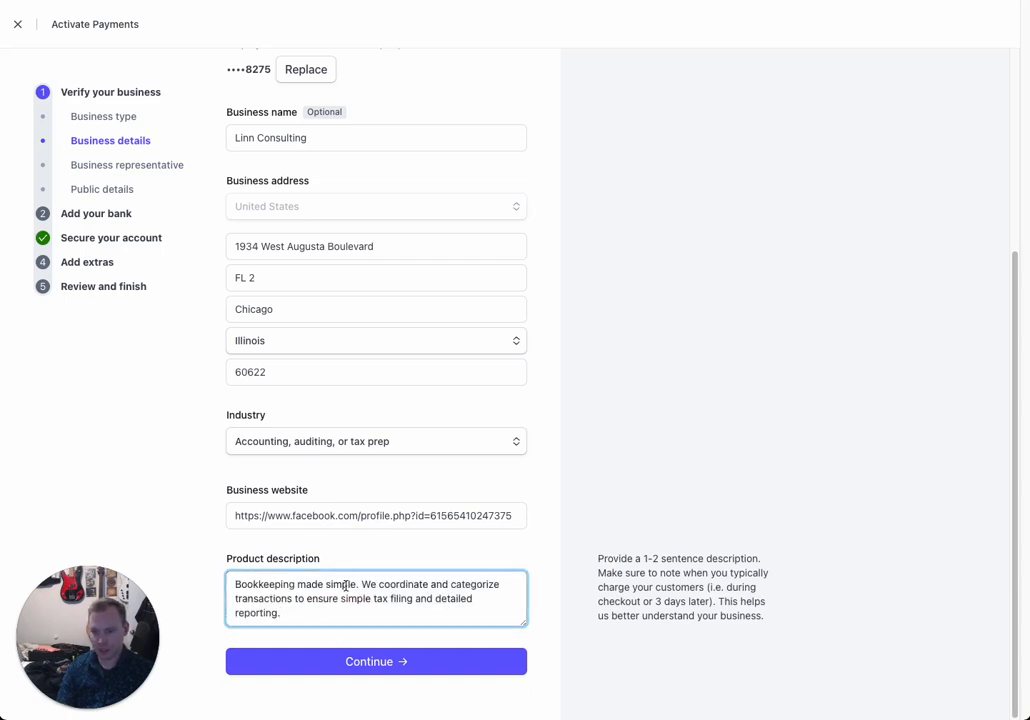
pyautogui.click(372, 662)
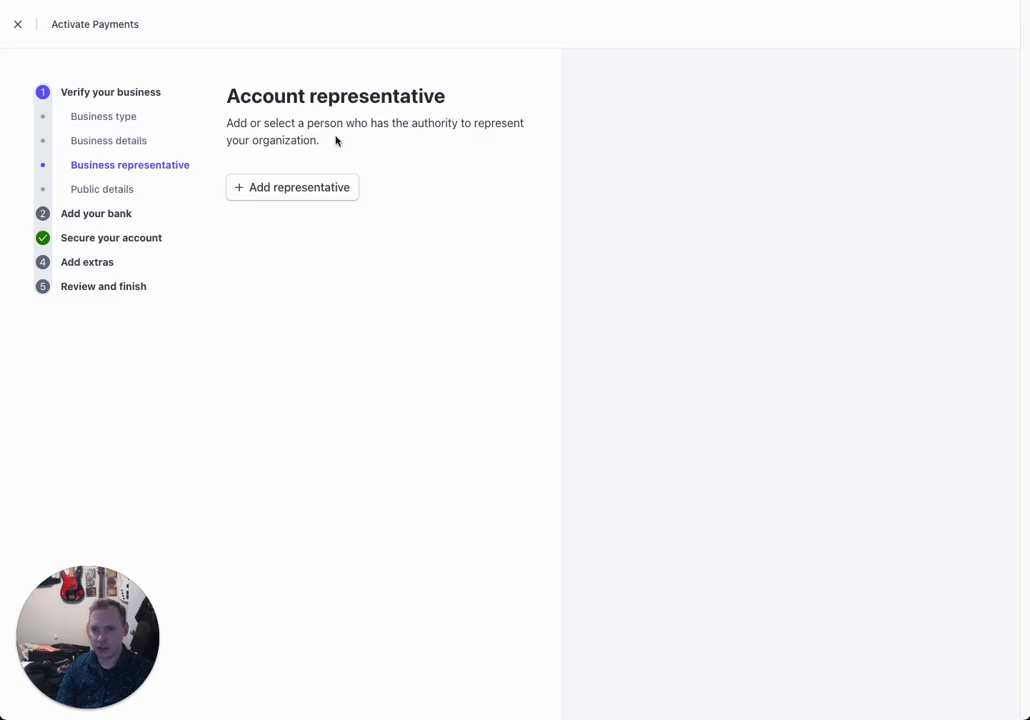
# Step: Choose to add someone new as representative and review the 25% ownership requirement
pyautogui.click(294, 189)
pyautogui.click(296, 230)
pyautogui.click(281, 258)
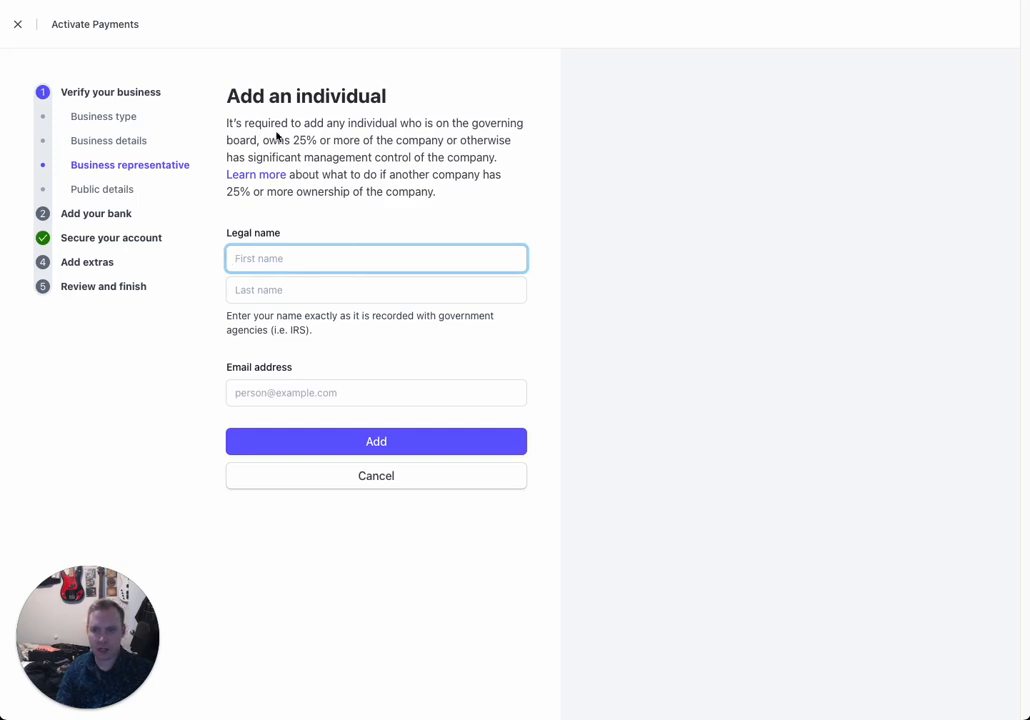
pyautogui.moveTo(225, 119); pyautogui.dragTo(270, 143)
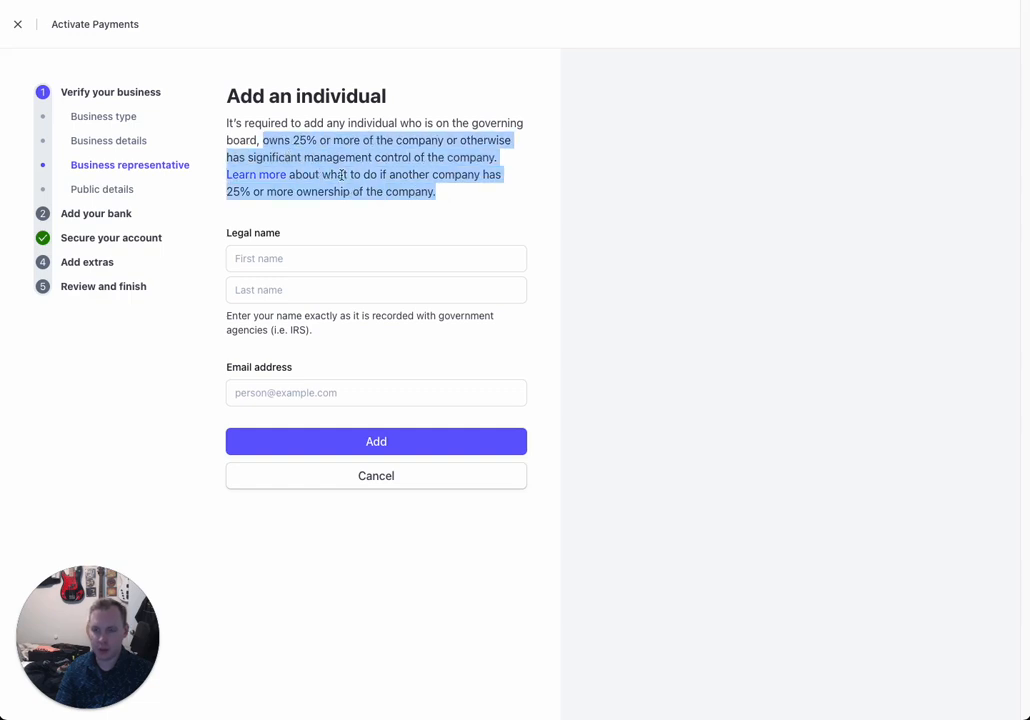
pyautogui.click(300, 144)
pyautogui.doubleClick(300, 144)
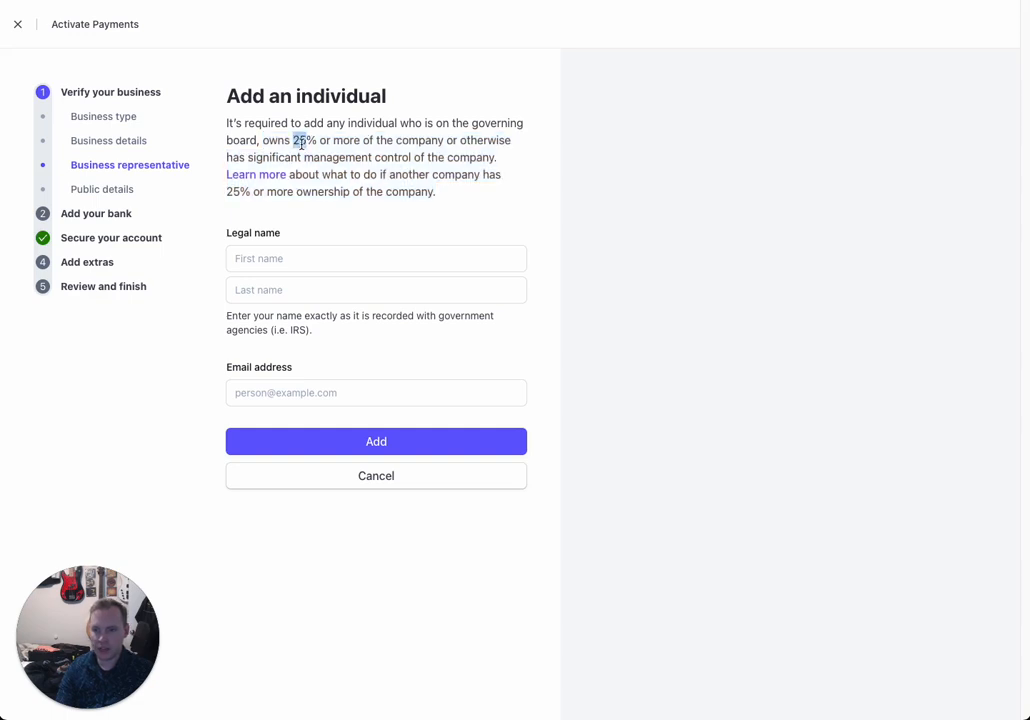
# Step: Enter the representative's first name, last name and e-mail, add them, and go to Public details
pyautogui.click(303, 256)
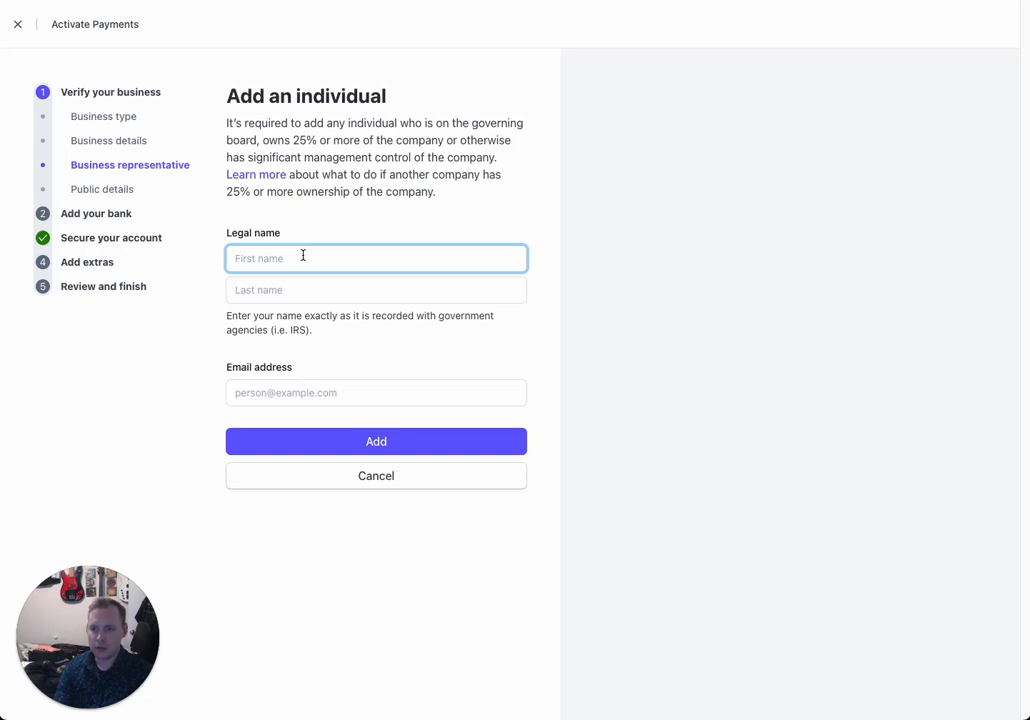
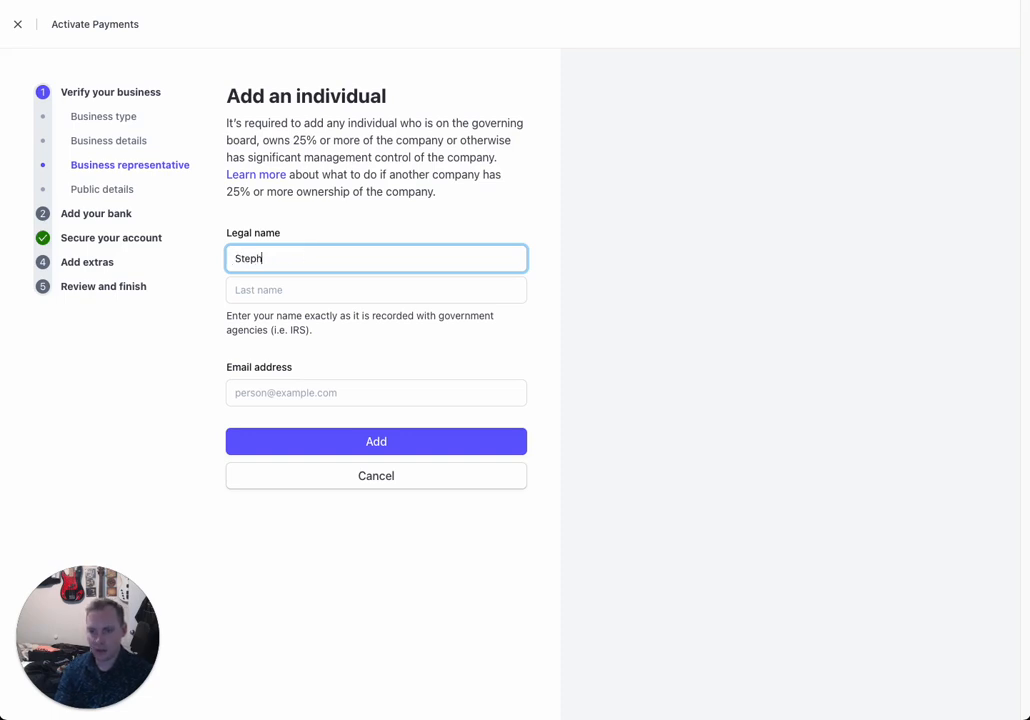
pyautogui.press('Tab')
pyautogui.press('Tab')
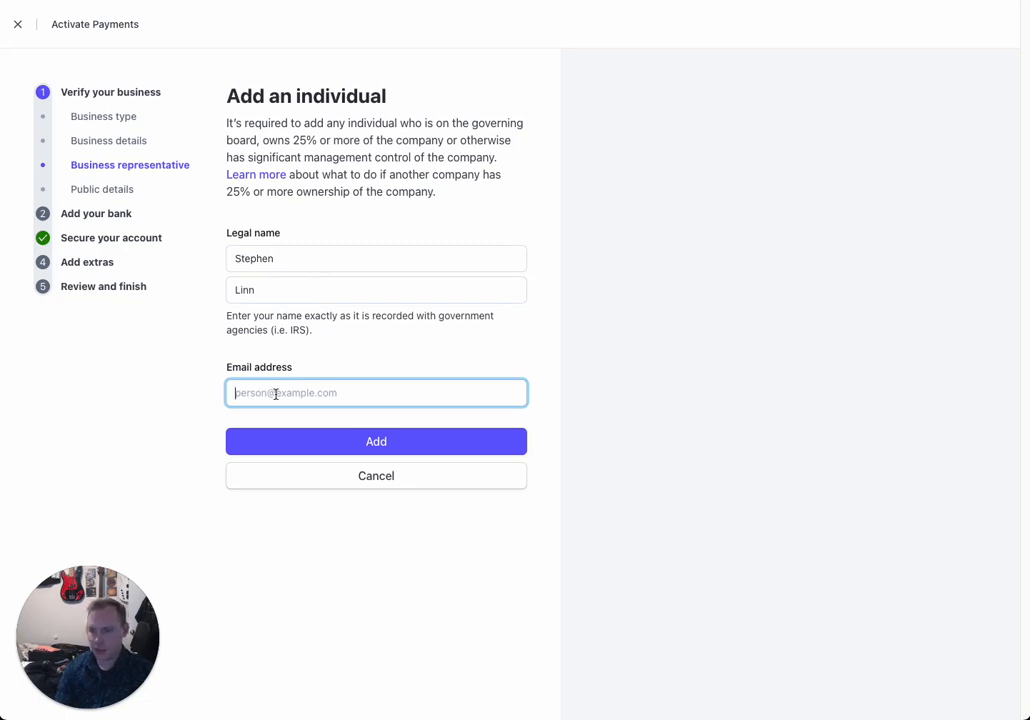
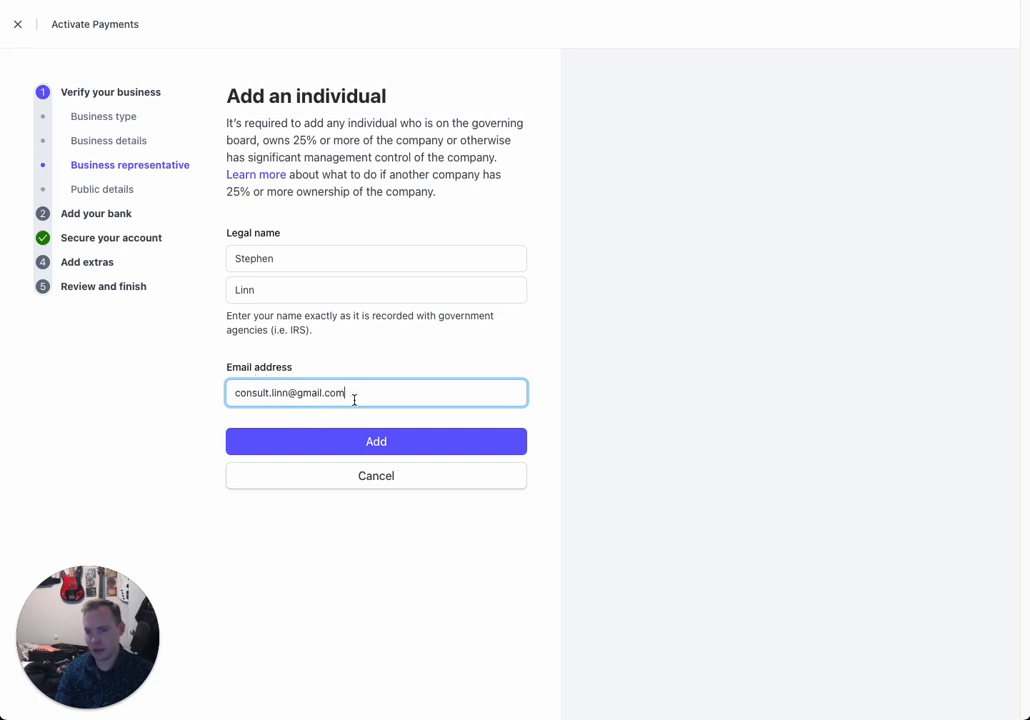
pyautogui.moveTo(347, 393); pyautogui.dragTo(215, 384)
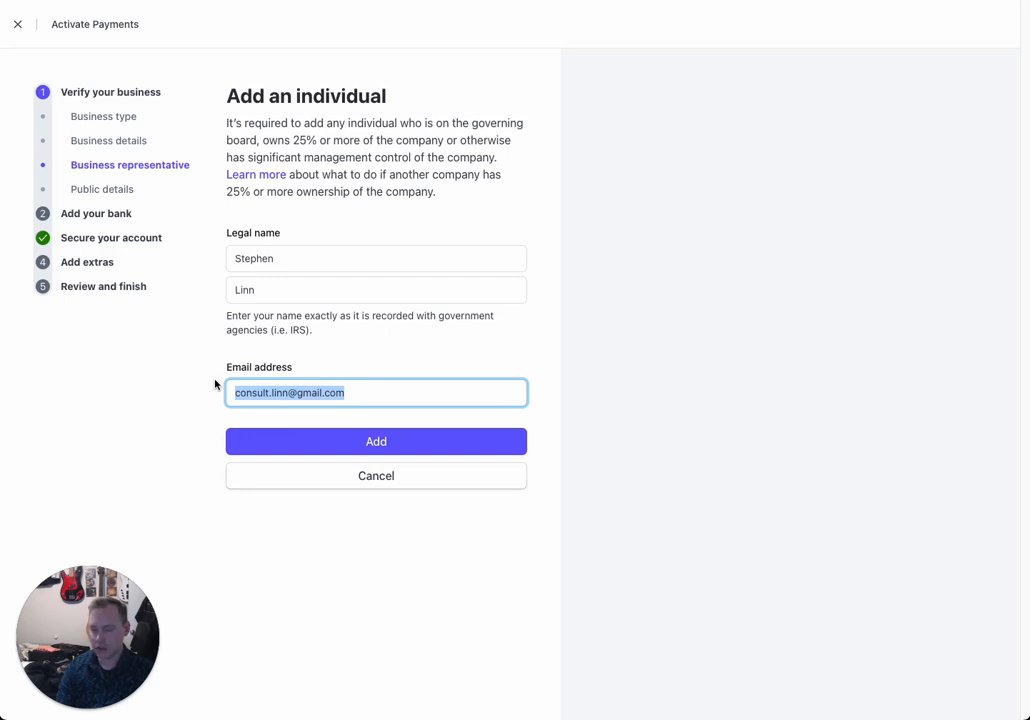
pyautogui.click(317, 391)
pyautogui.moveTo(297, 392); pyautogui.dragTo(323, 397)
pyautogui.click(387, 411)
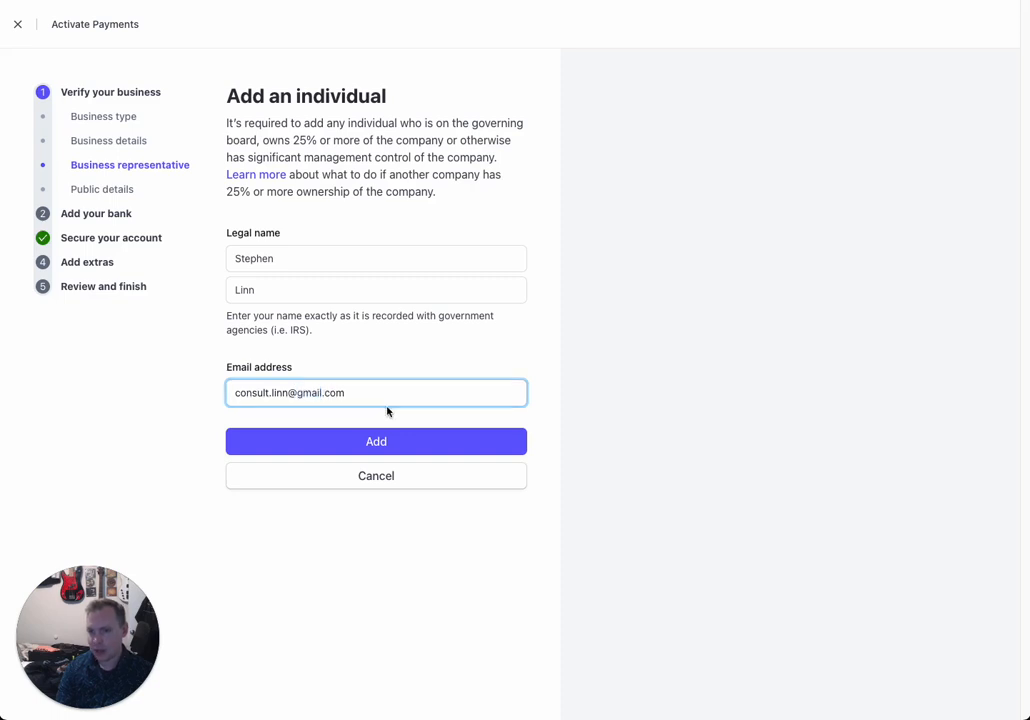
pyautogui.click(353, 394)
pyautogui.click(361, 441)
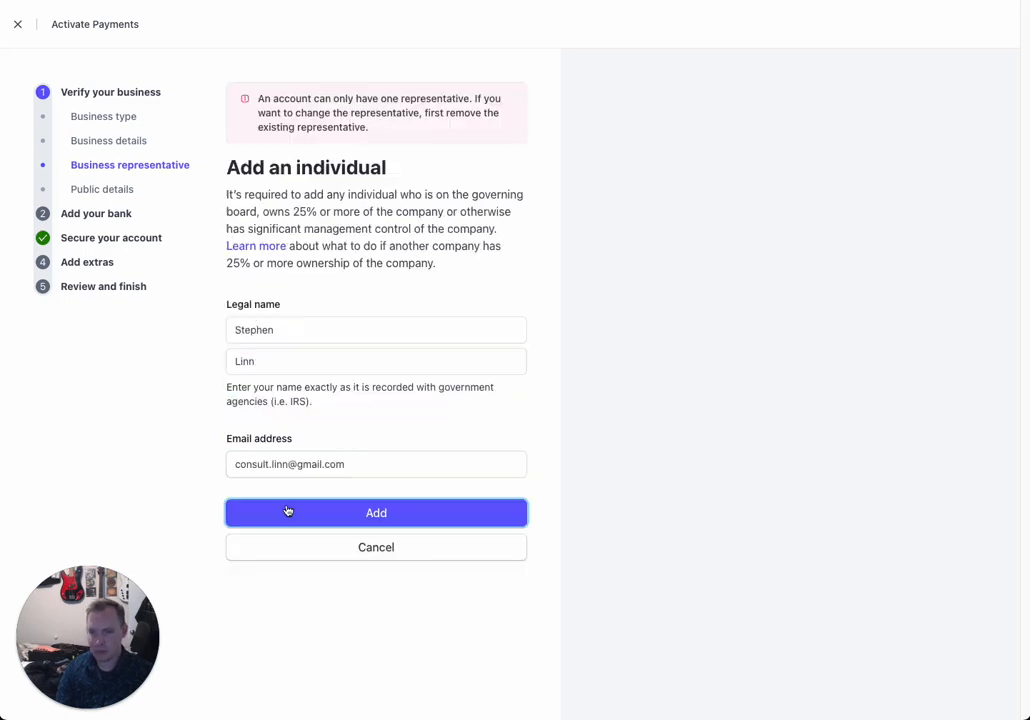
pyautogui.click(100, 192)
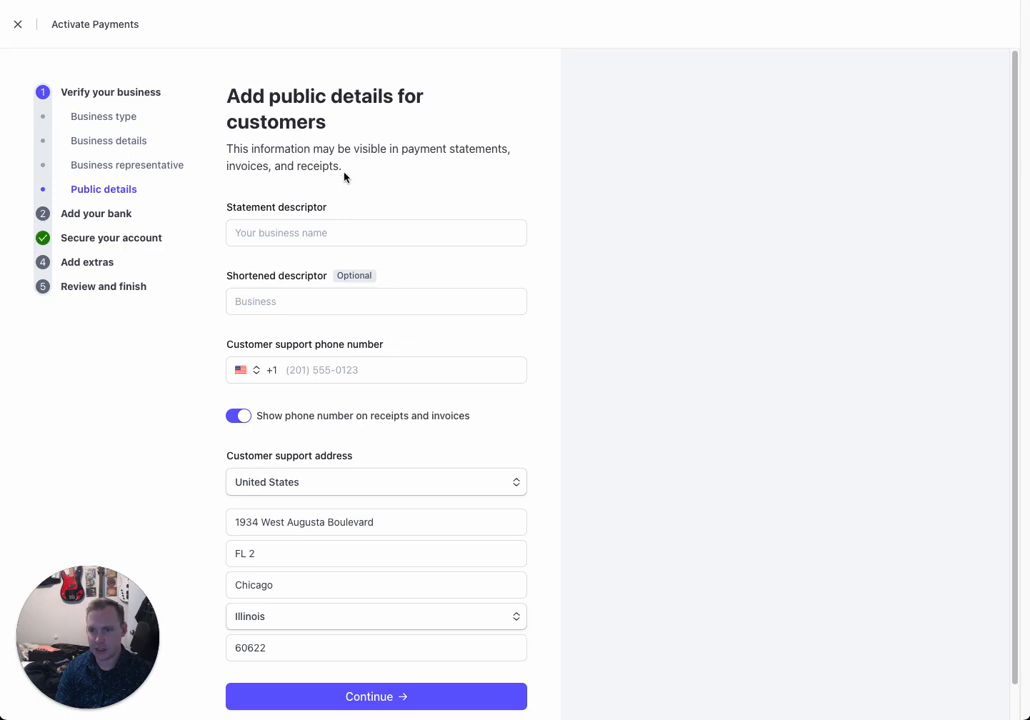
# Step: Use the business name as statement descriptor and a spaceless abbreviation as shortened descriptor
pyautogui.moveTo(344, 168); pyautogui.dragTo(227, 151)
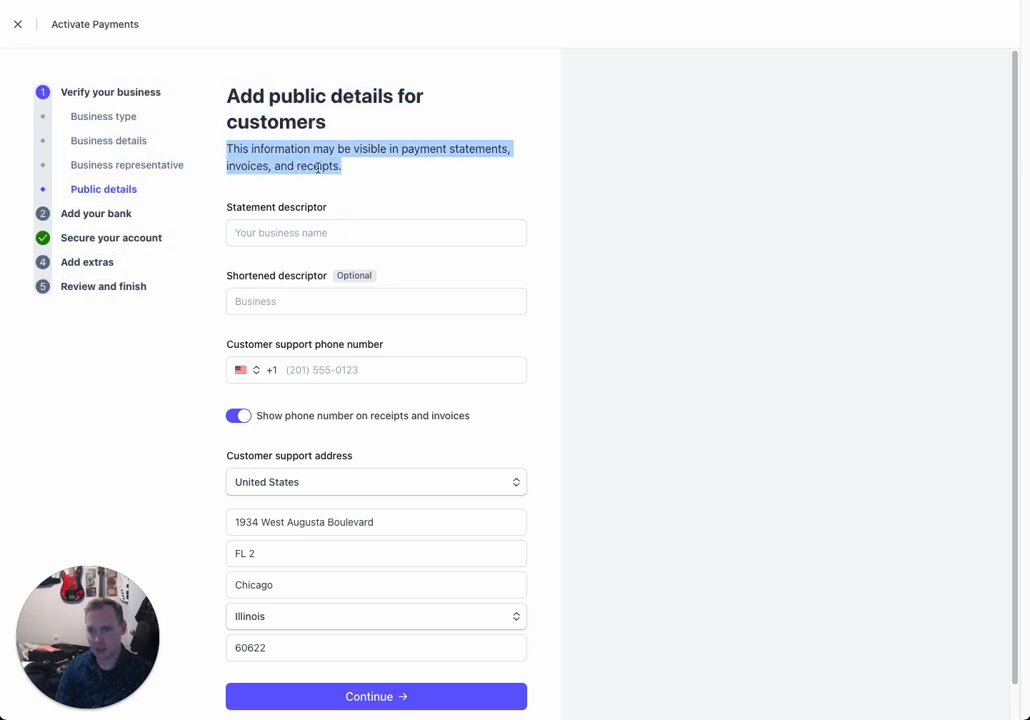
pyautogui.click(274, 233)
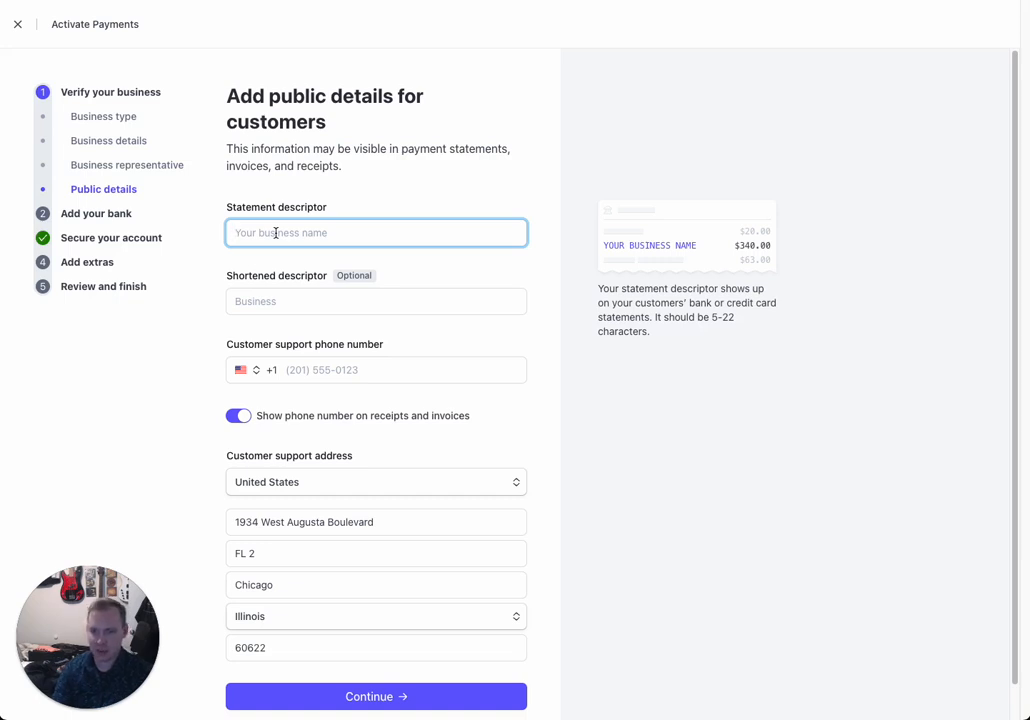
pyautogui.write('Linn Consulting')
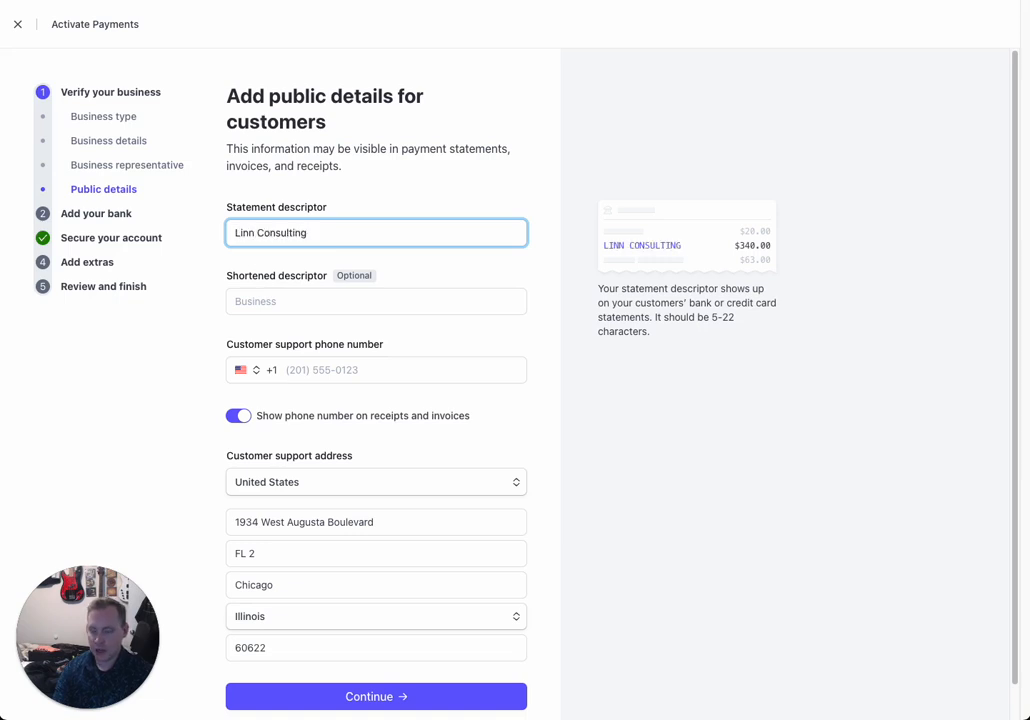
pyautogui.press('Tab')
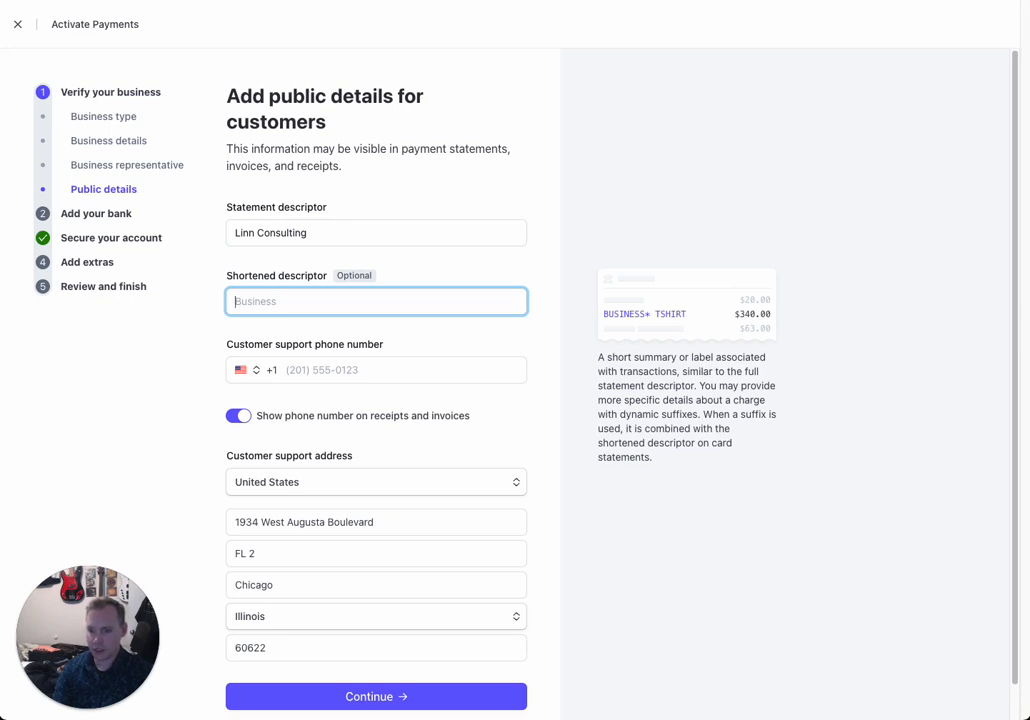
pyautogui.write('Linn')
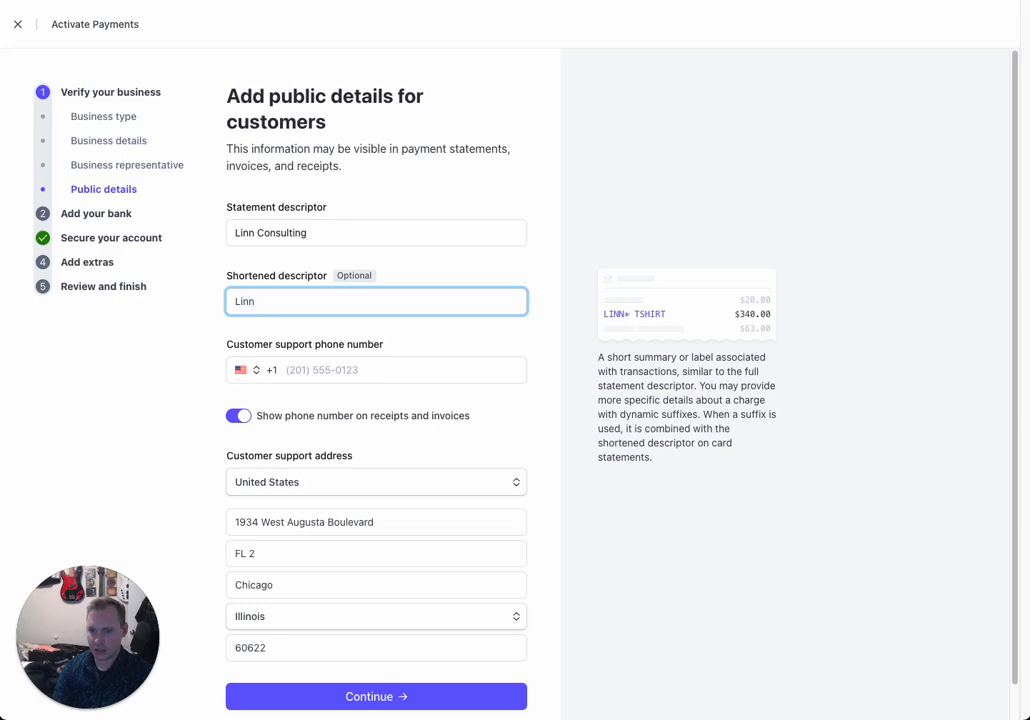
pyautogui.write('Consu')
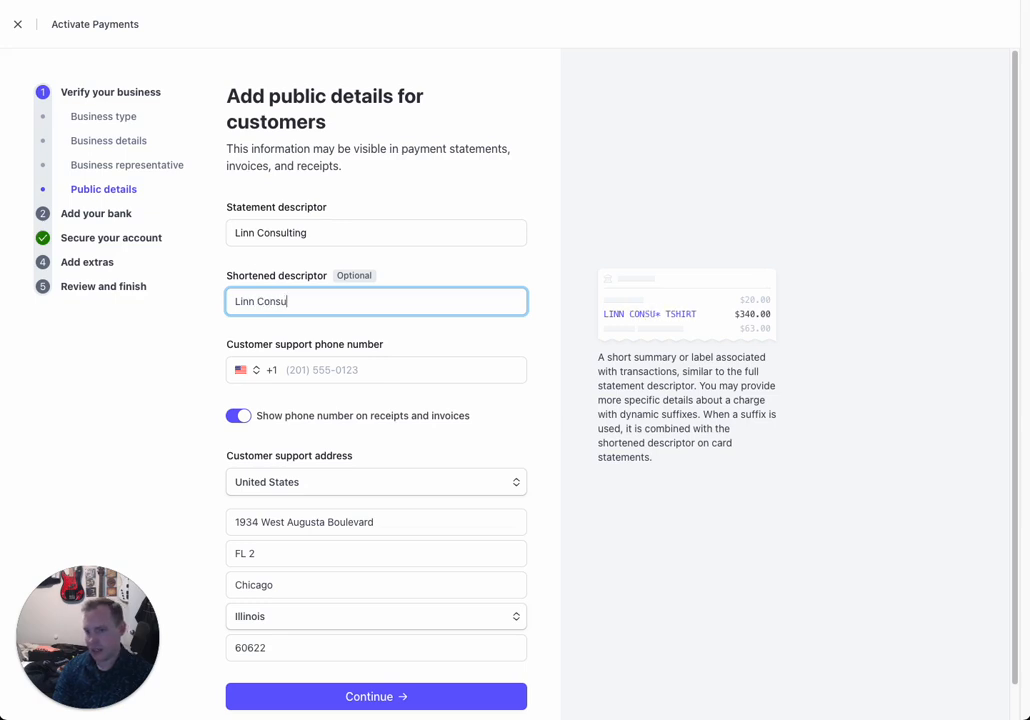
pyautogui.press('BackSpace')
pyautogui.press('BackSpace')
pyautogui.press('BackSpace')
pyautogui.press('BackSpace')
pyautogui.press('BackSpace')
pyautogui.press('BackSpace')
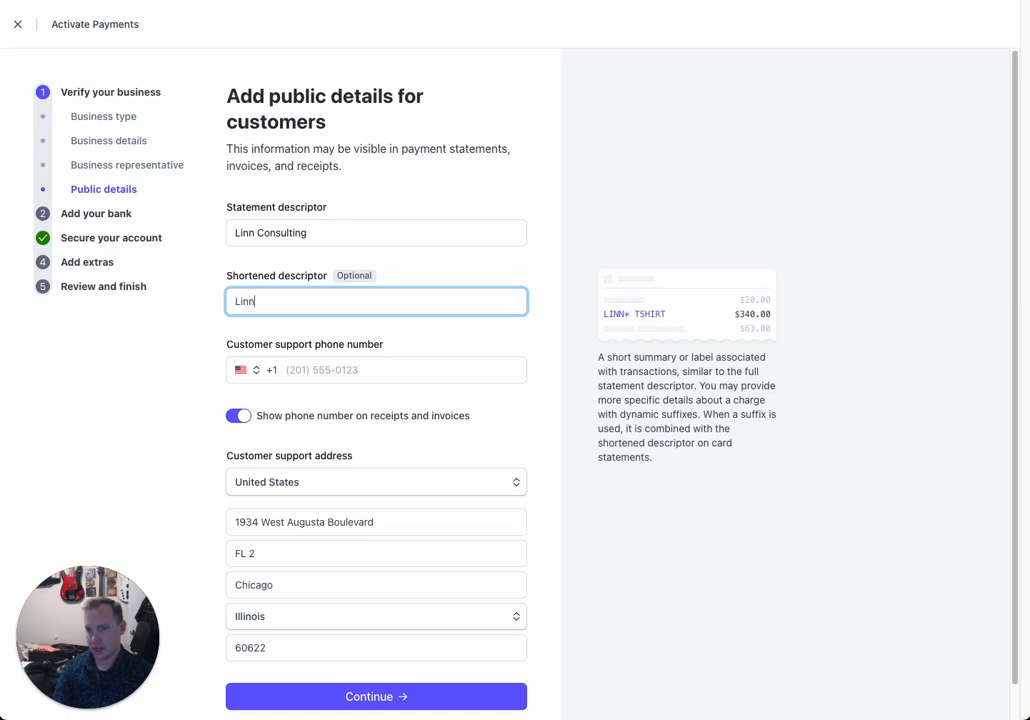
pyautogui.write('Consul')
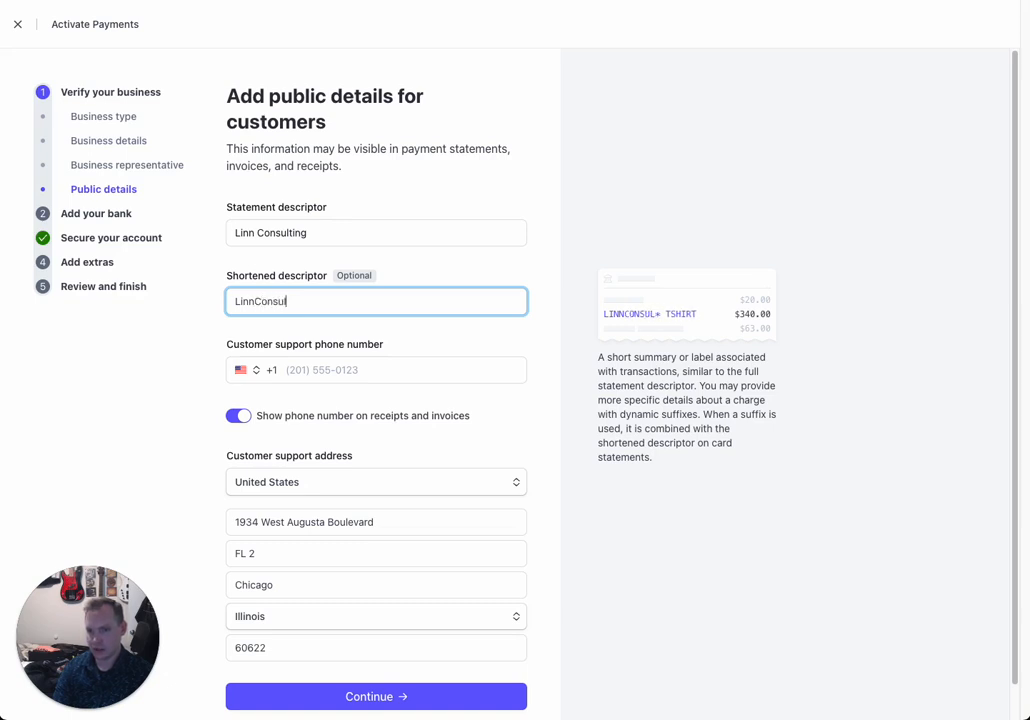
pyautogui.click(305, 375)
# Step: Hide the support phone number on receipts and invoices and save the public details
pyautogui.scroll(-1, 305, 375)
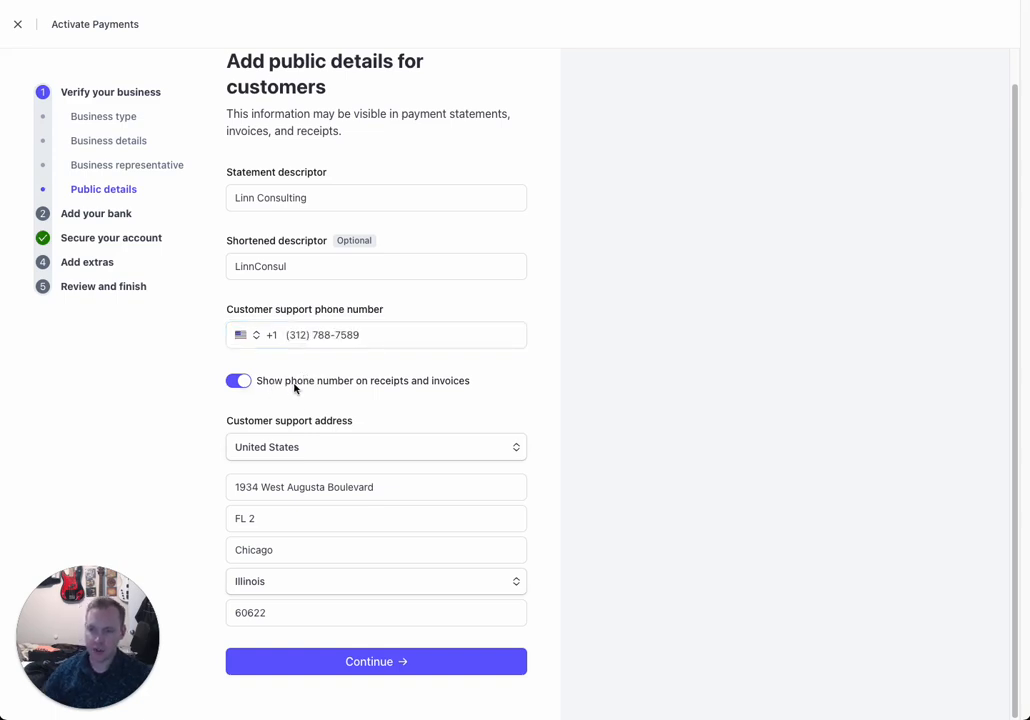
pyautogui.click(242, 382)
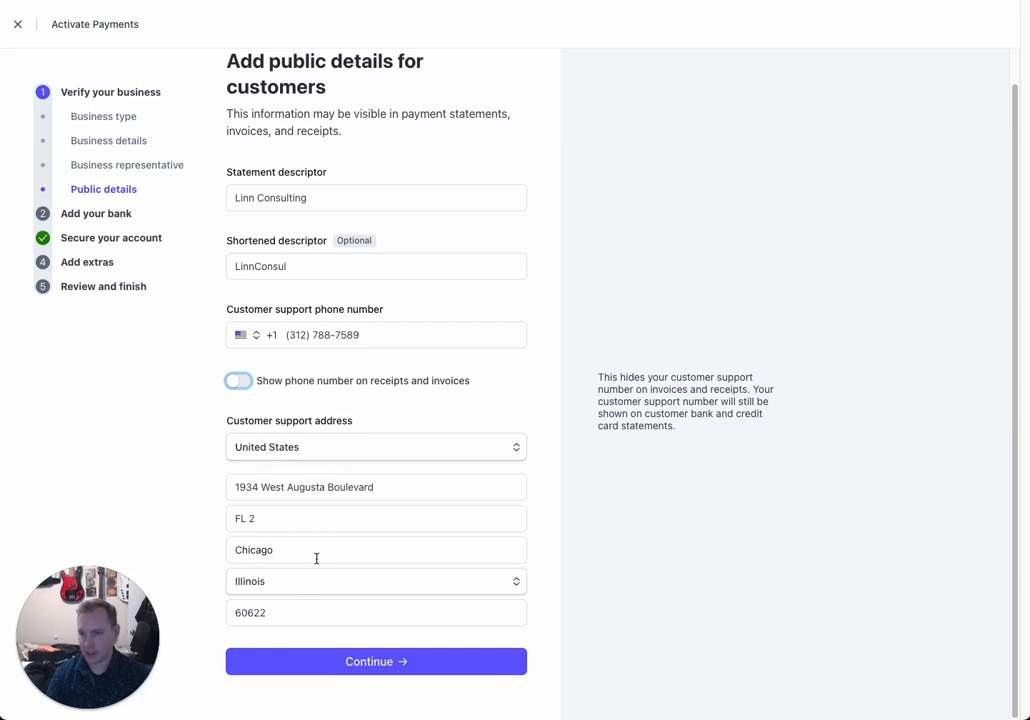
pyautogui.click(381, 663)
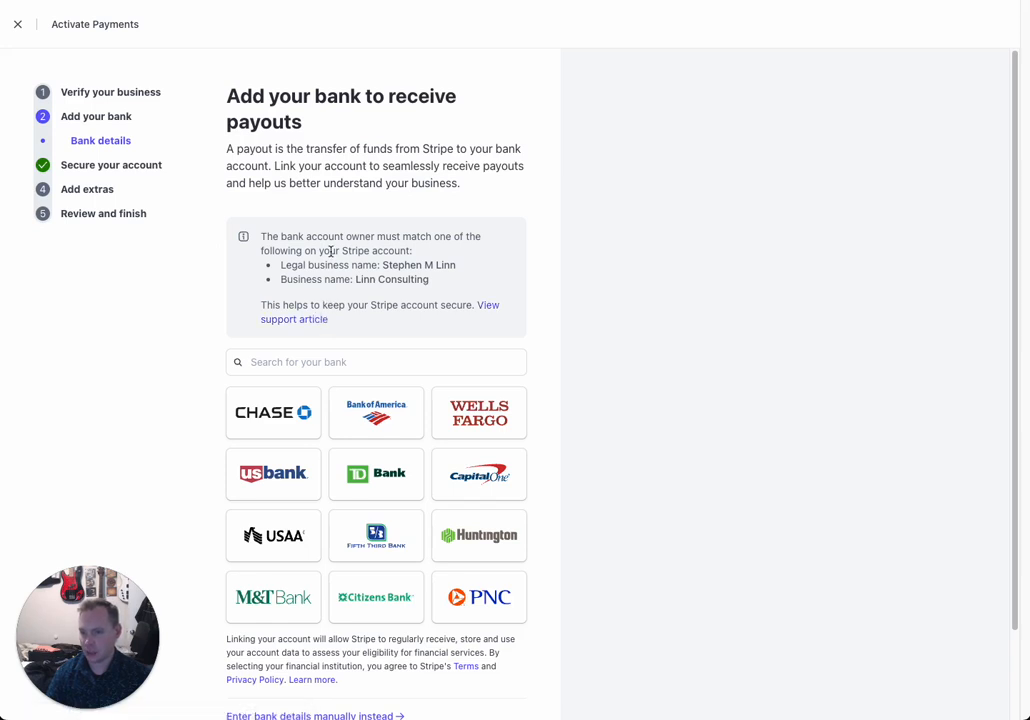
# Step: Review the accepted account-owner names, then switch to entering bank details manually
pyautogui.click(338, 362)
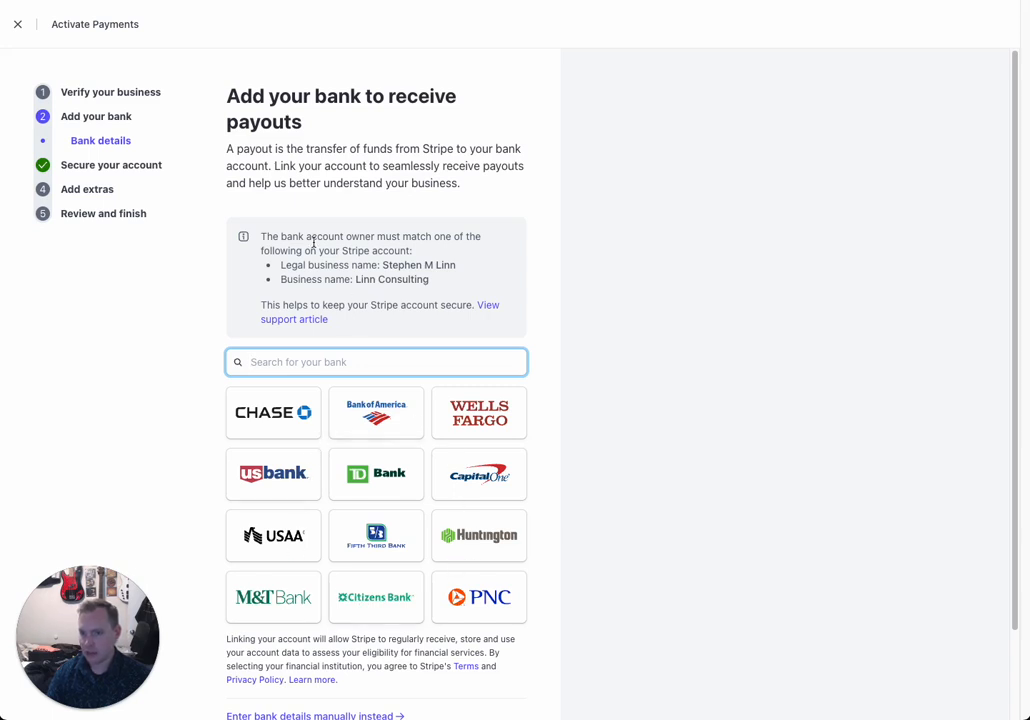
pyautogui.moveTo(440, 279); pyautogui.dragTo(269, 268)
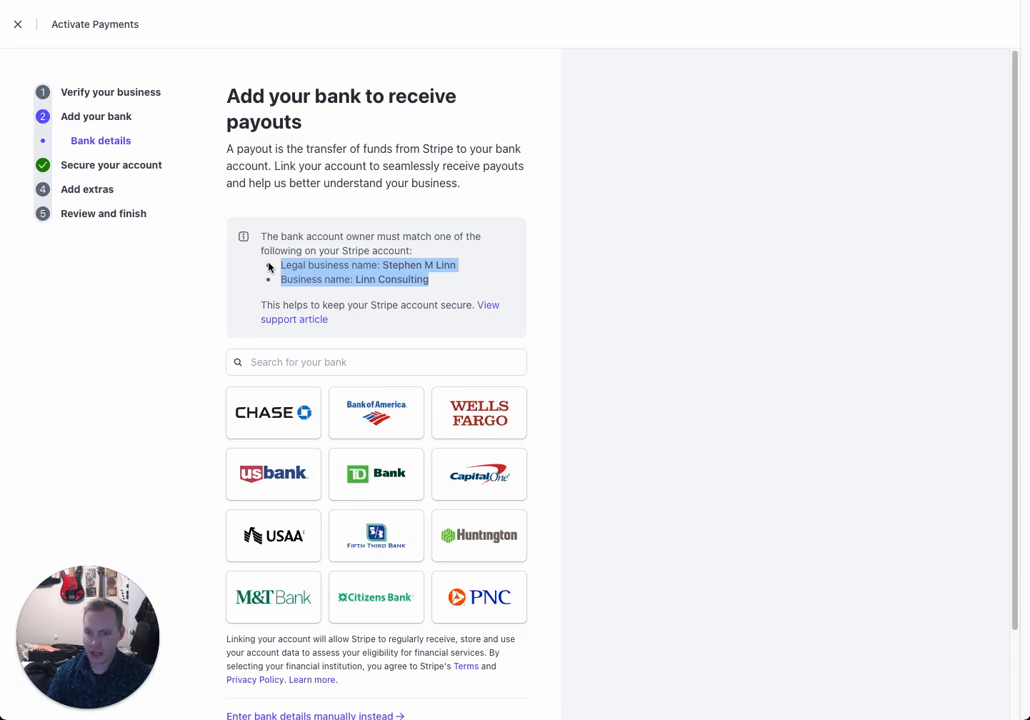
pyautogui.click(356, 355)
pyautogui.moveTo(432, 280); pyautogui.dragTo(265, 270)
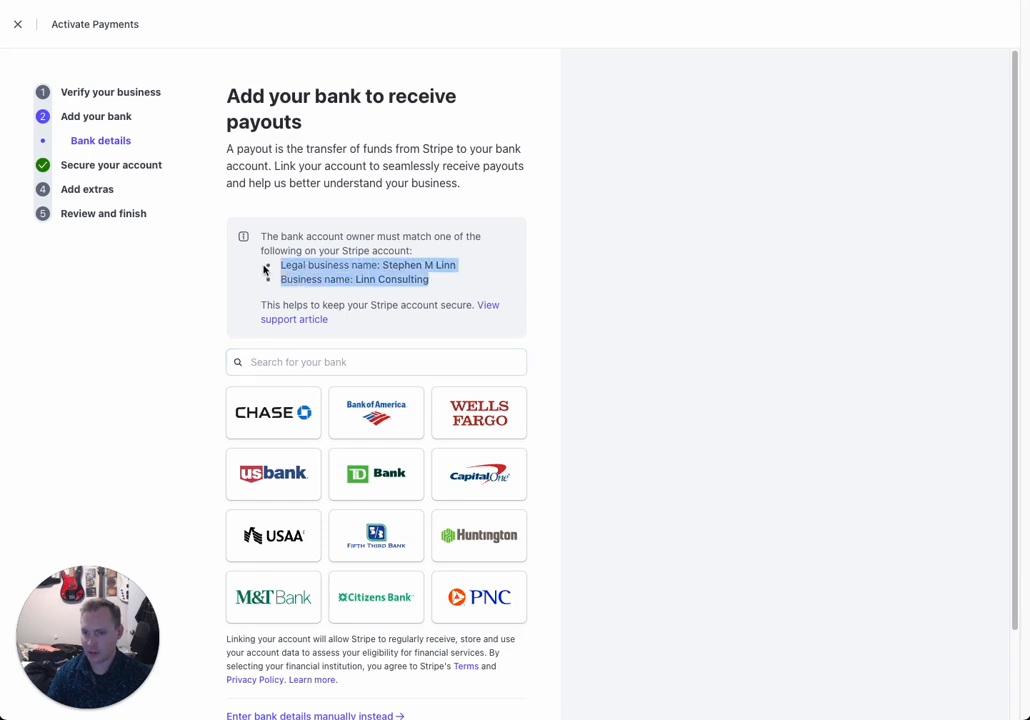
pyautogui.click(325, 251)
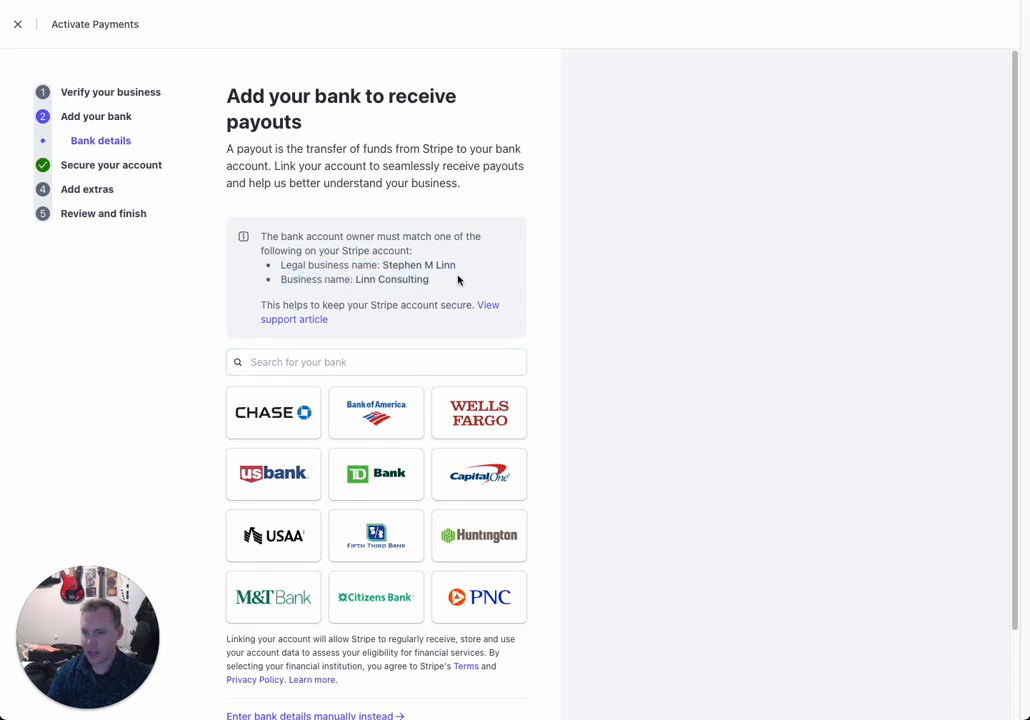
pyautogui.moveTo(429, 279); pyautogui.dragTo(261, 269)
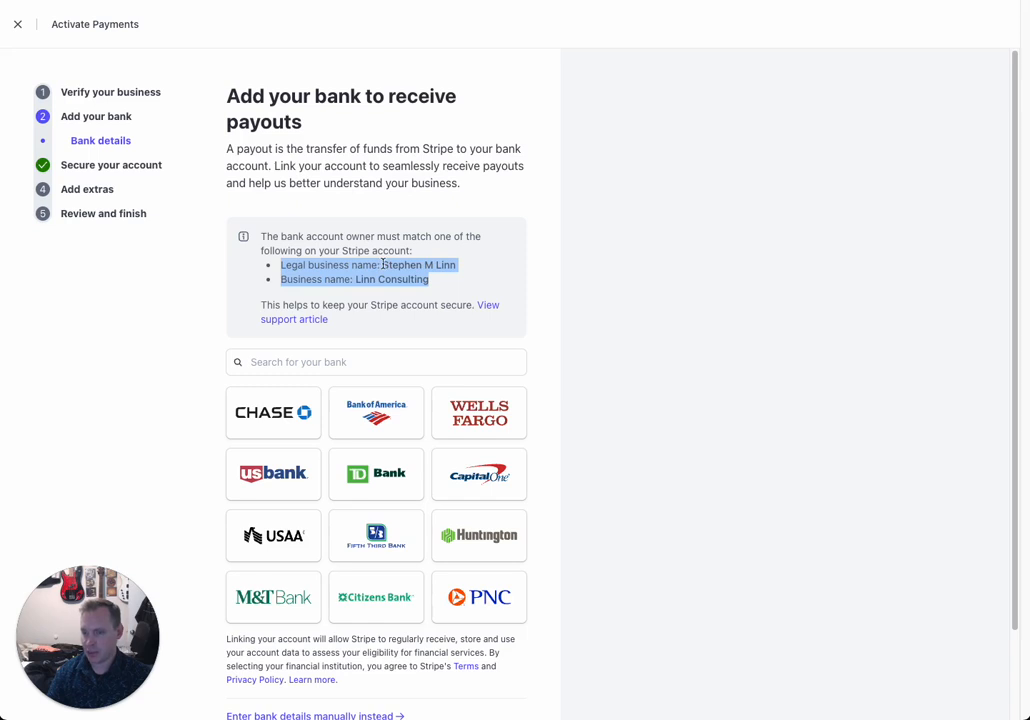
pyautogui.moveTo(462, 270); pyautogui.dragTo(355, 283)
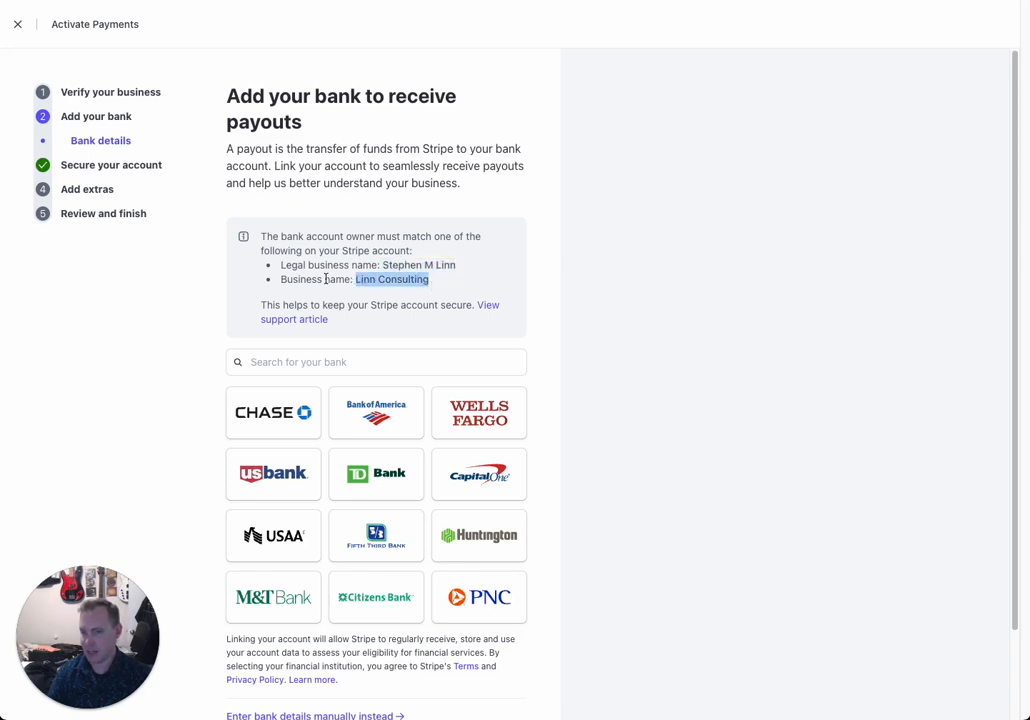
pyautogui.moveTo(281, 279); pyautogui.dragTo(435, 289)
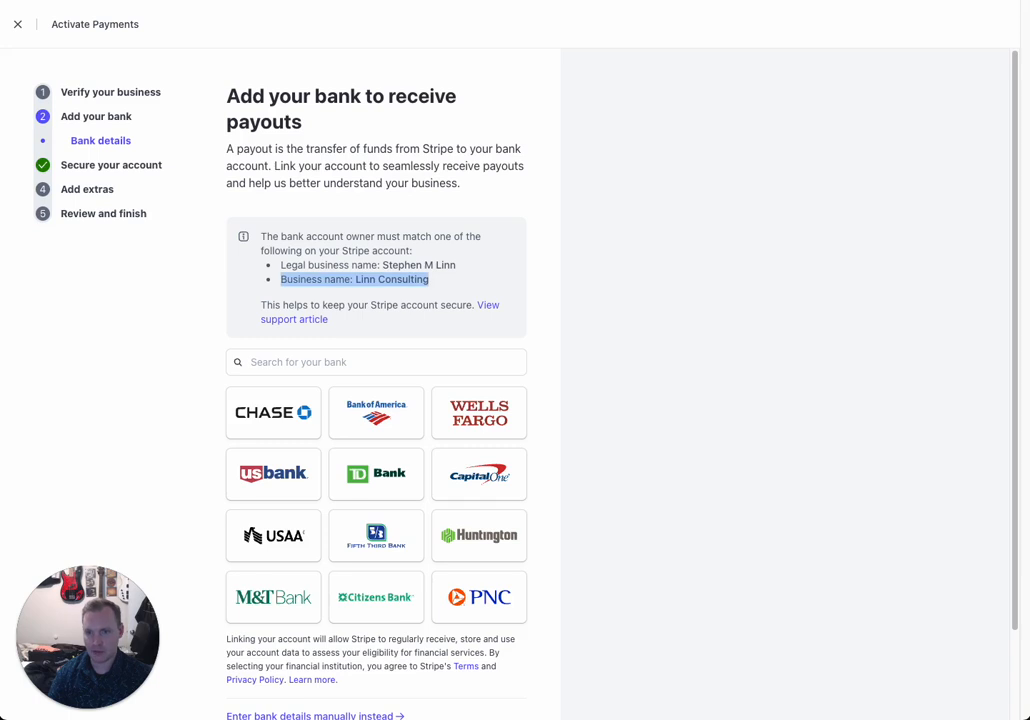
pyautogui.click(299, 352)
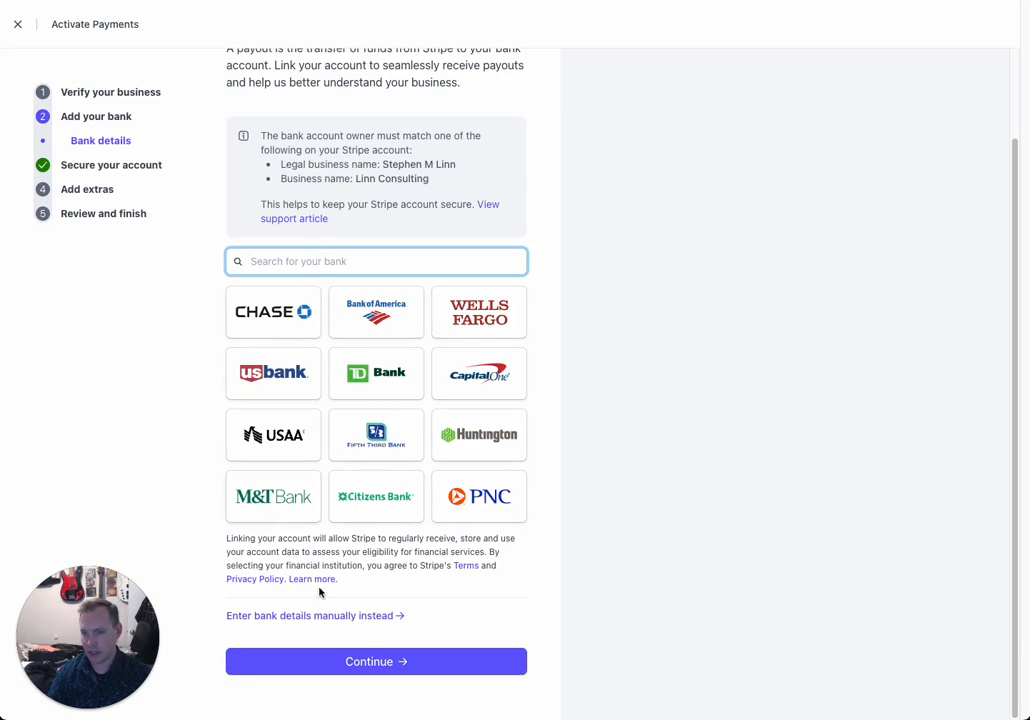
pyautogui.click(277, 616)
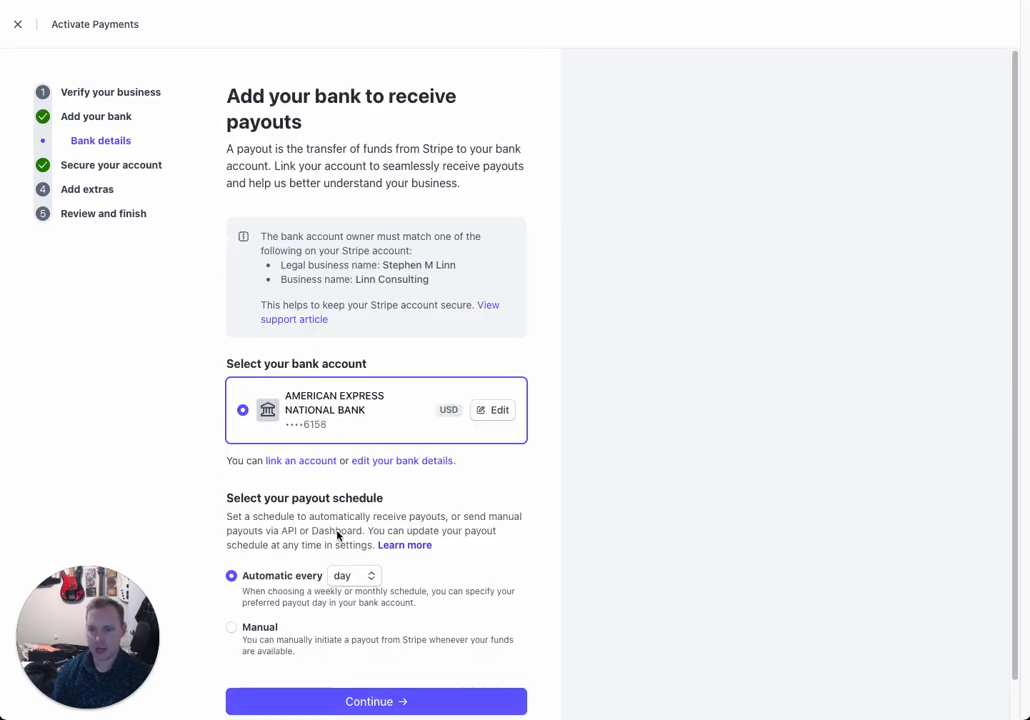
# Step: Keep payouts automatic on a daily schedule and confirm the bank settings
pyautogui.scroll(-1, 340, 533)
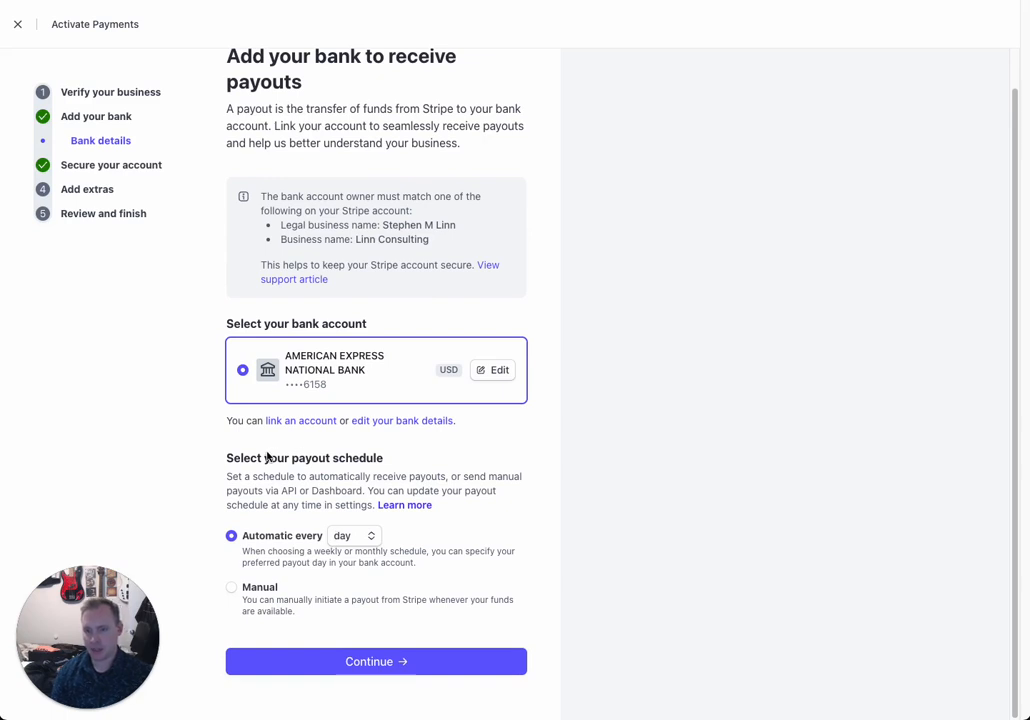
pyautogui.tripleClick(348, 459)
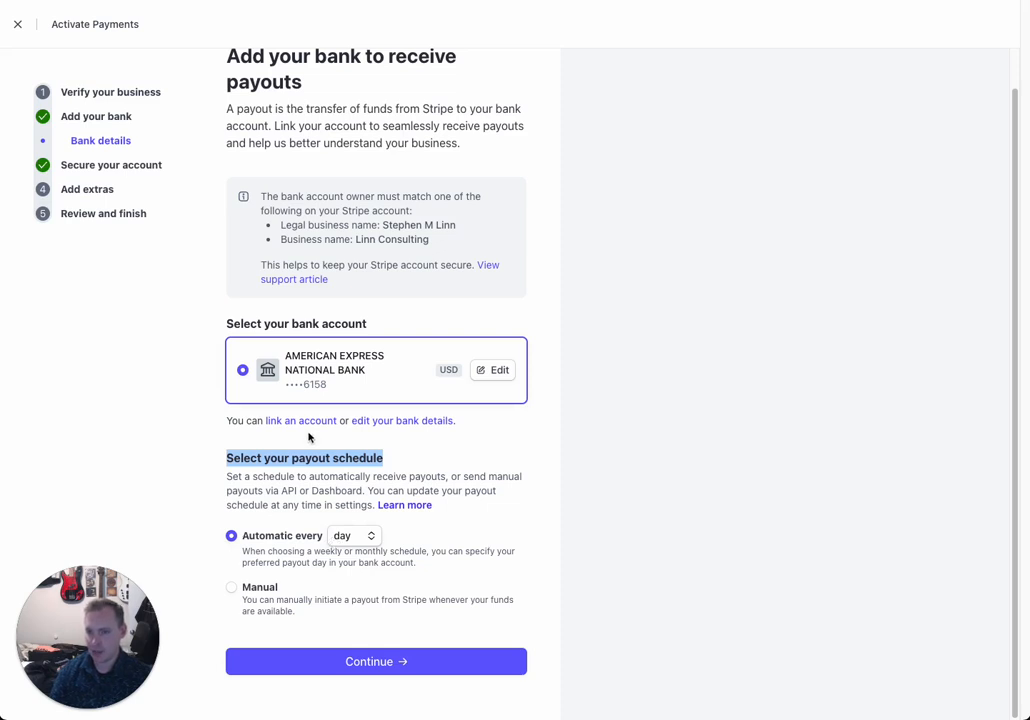
pyautogui.click(260, 589)
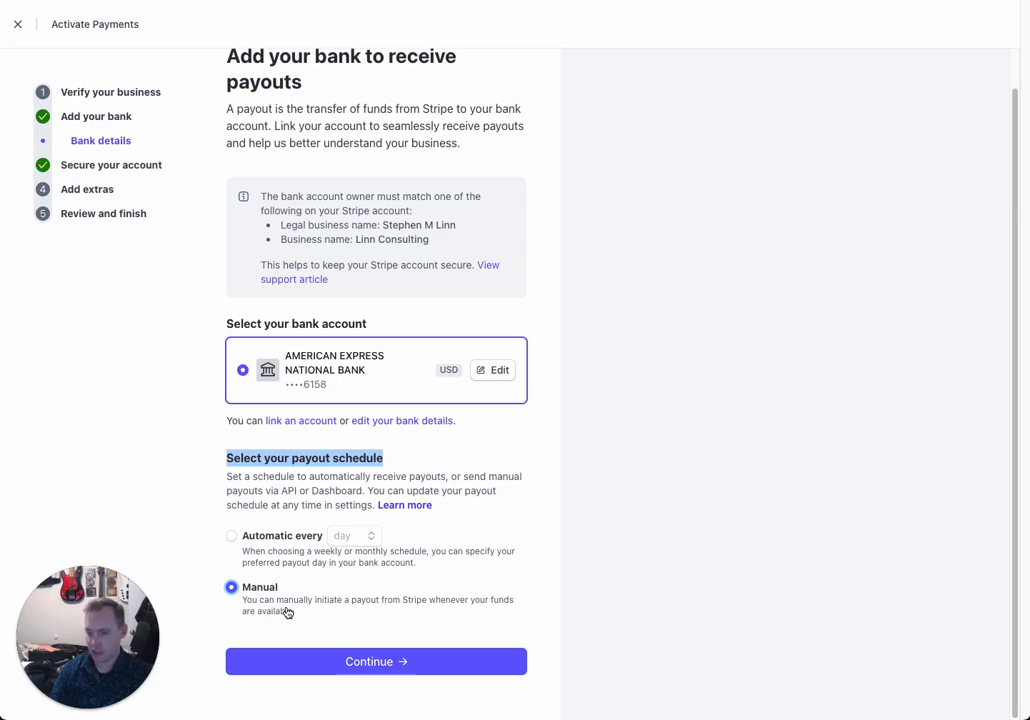
pyautogui.click(246, 538)
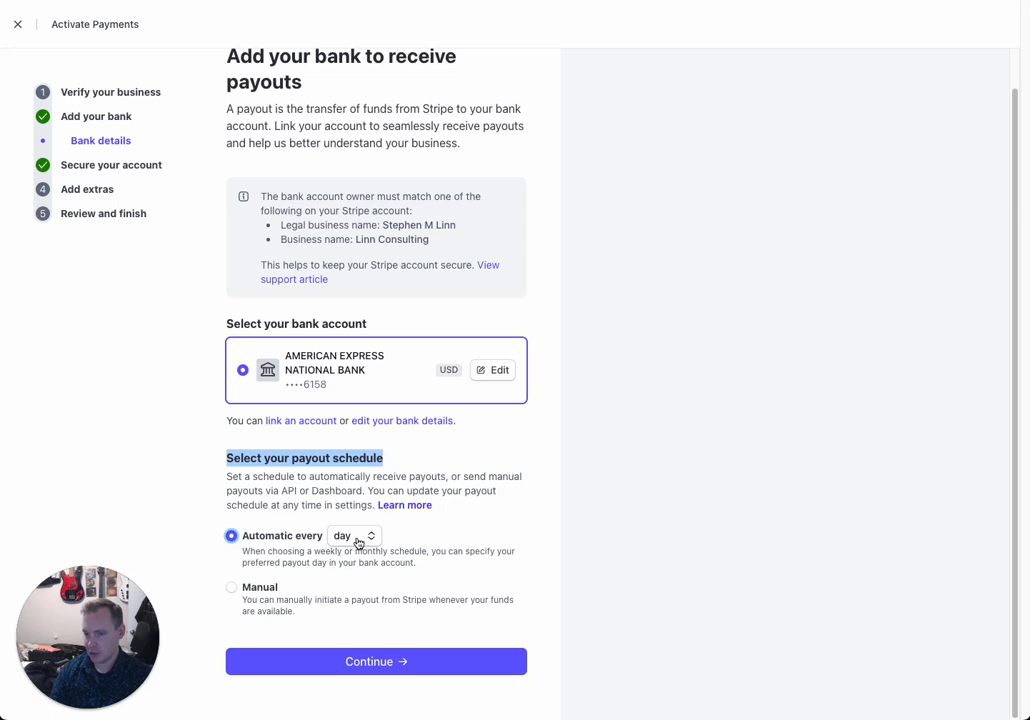
pyautogui.click(357, 541)
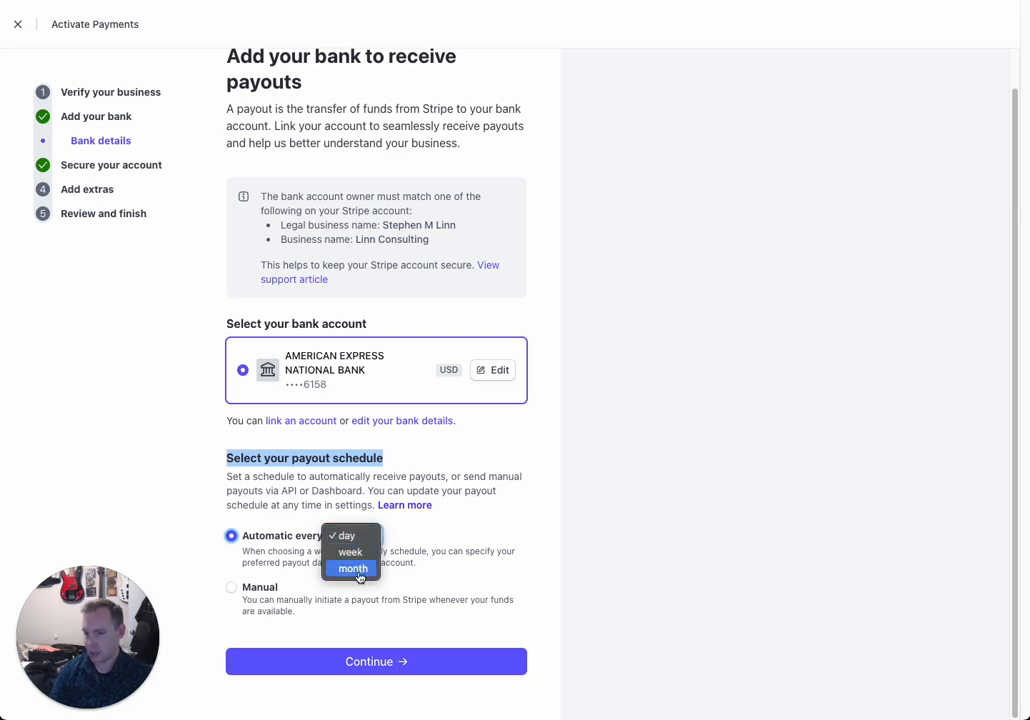
pyautogui.click(301, 507)
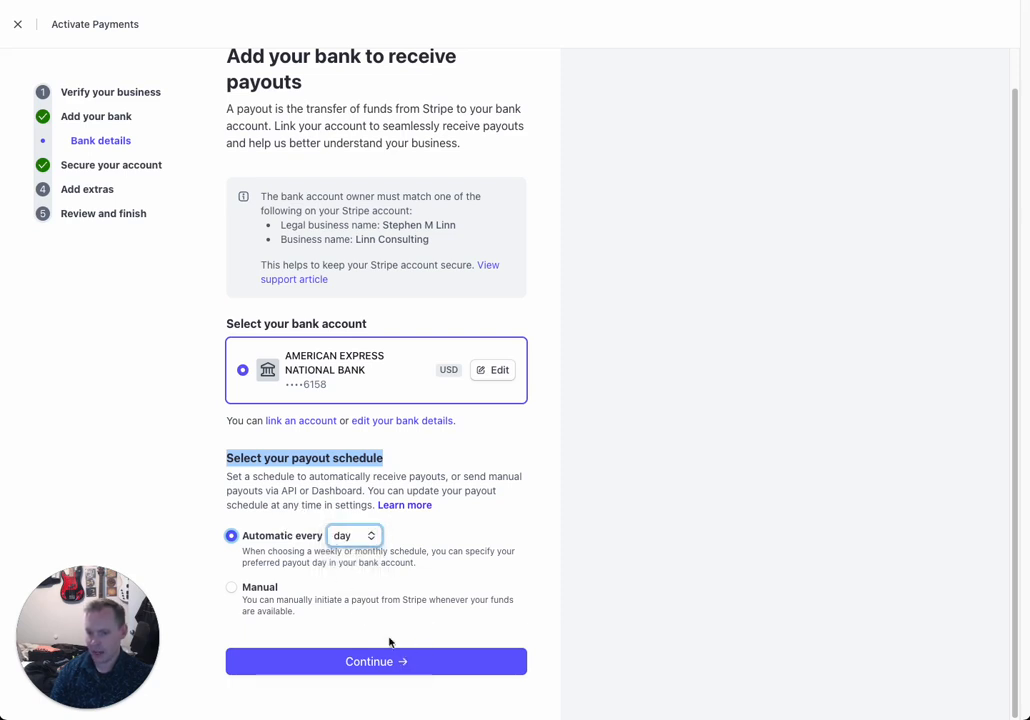
pyautogui.click(406, 661)
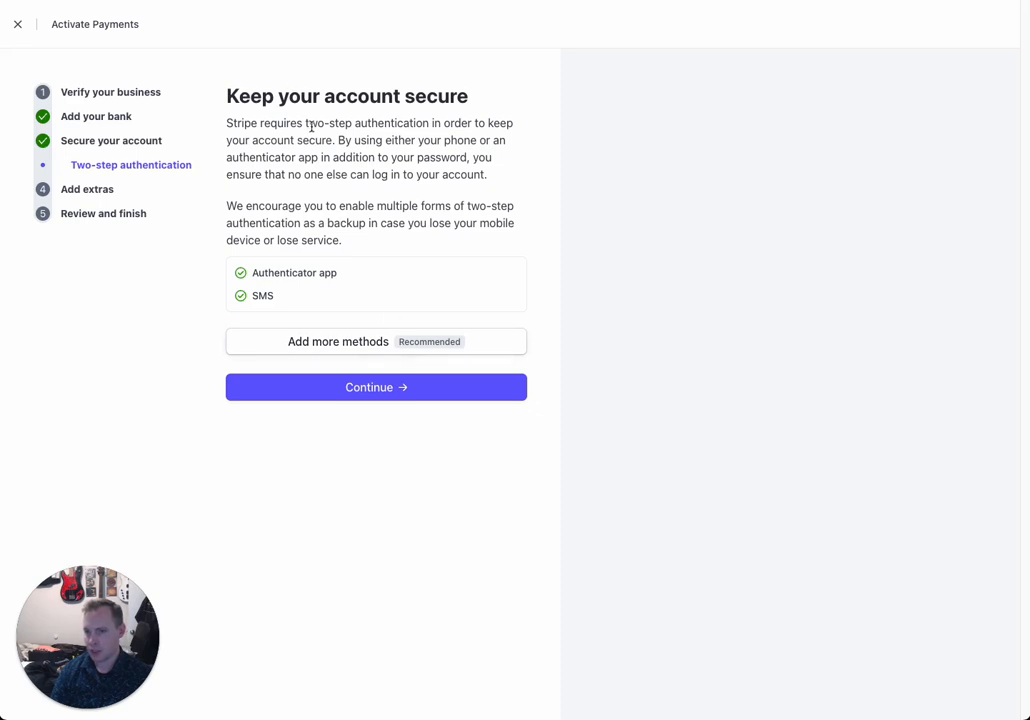
# Step: Review the two-step authentication methods, with Authenticator app and SMS both enabled
pyautogui.moveTo(306, 125); pyautogui.dragTo(428, 127)
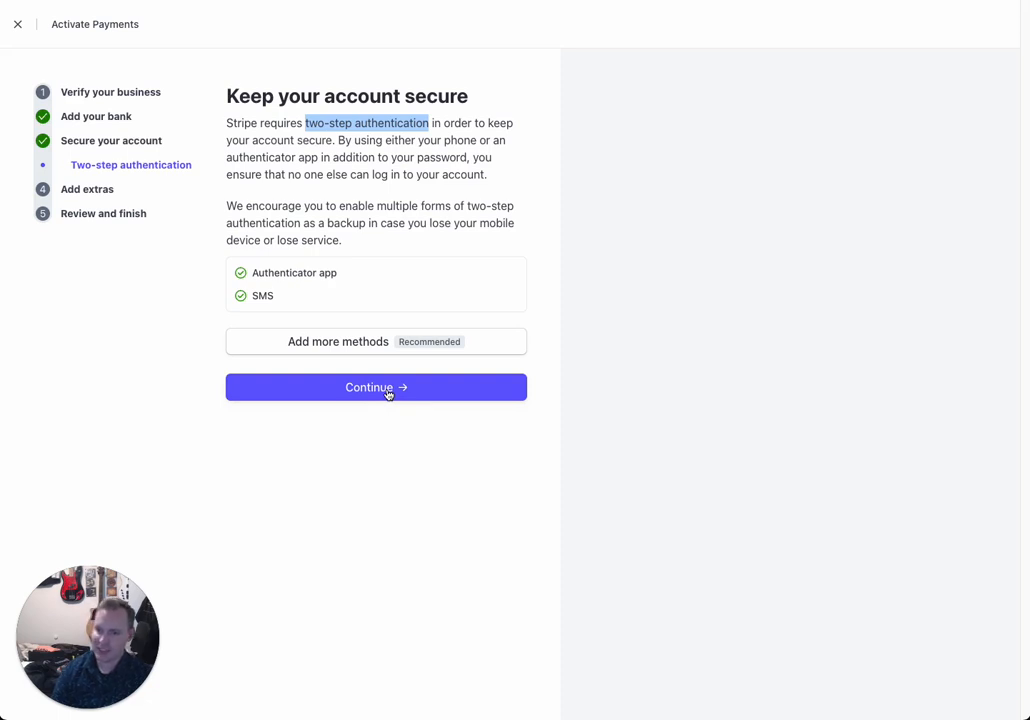
pyautogui.moveTo(343, 241); pyautogui.dragTo(222, 211)
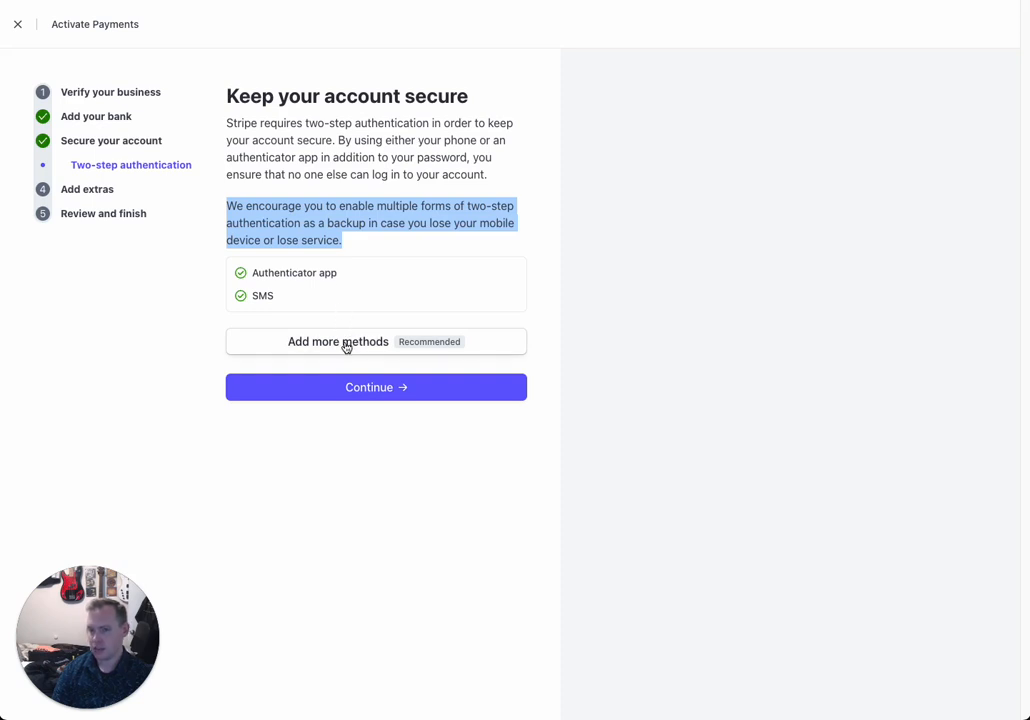
pyautogui.moveTo(339, 274); pyautogui.dragTo(253, 298)
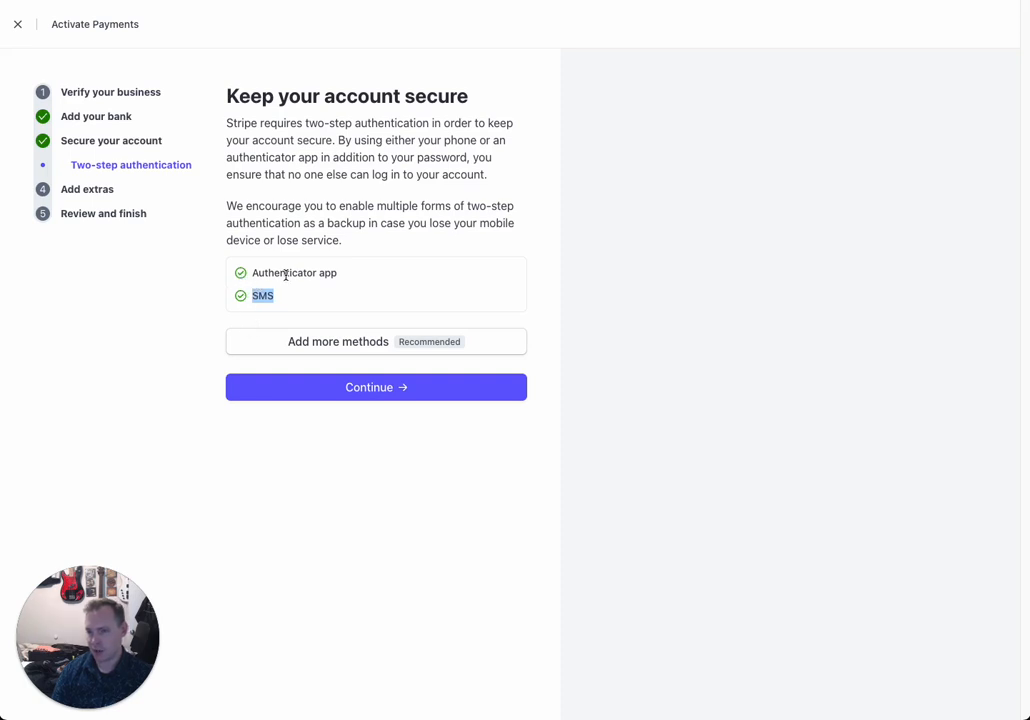
pyautogui.click(268, 294)
pyautogui.doubleClick(254, 292)
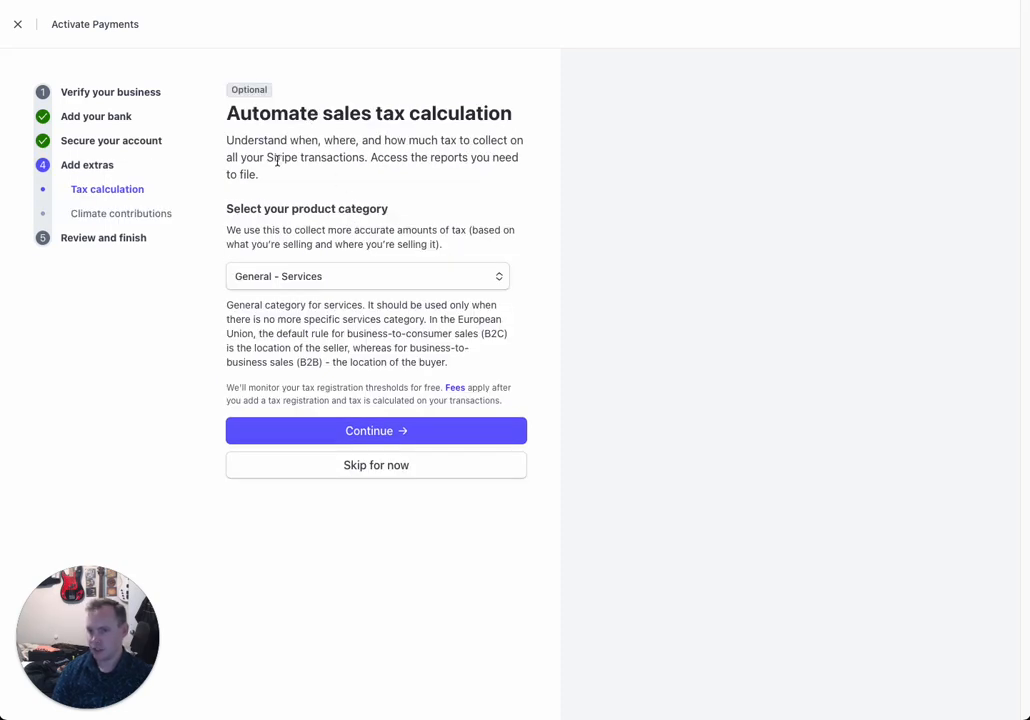
# Step: Choose General - Services as the product tax category
pyautogui.moveTo(275, 179); pyautogui.dragTo(226, 141)
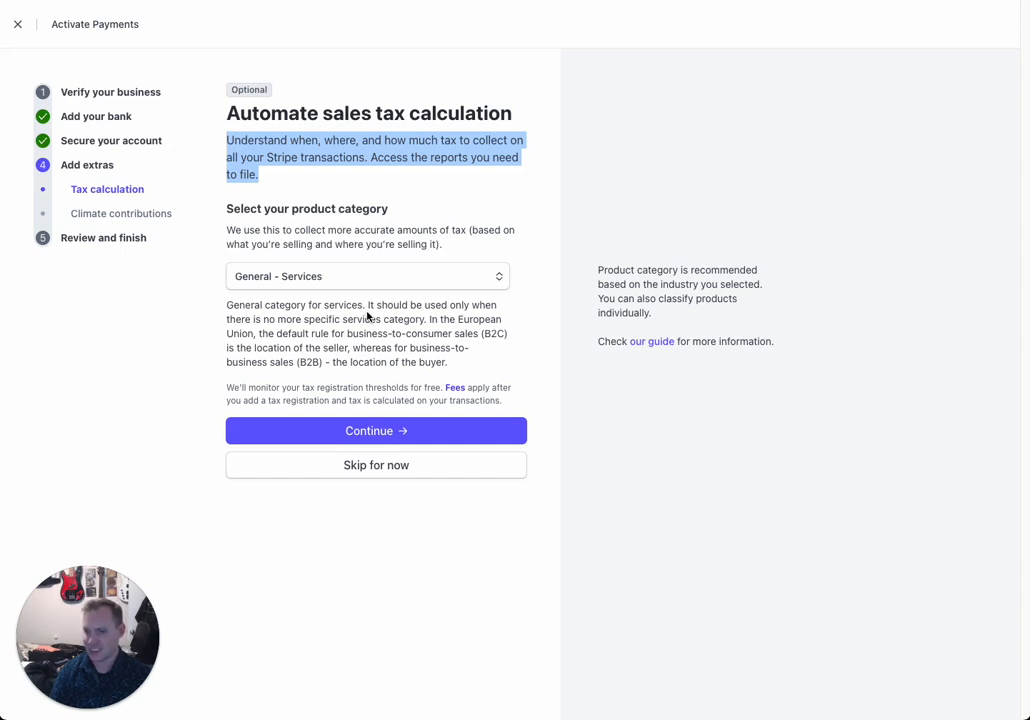
pyautogui.click(311, 289)
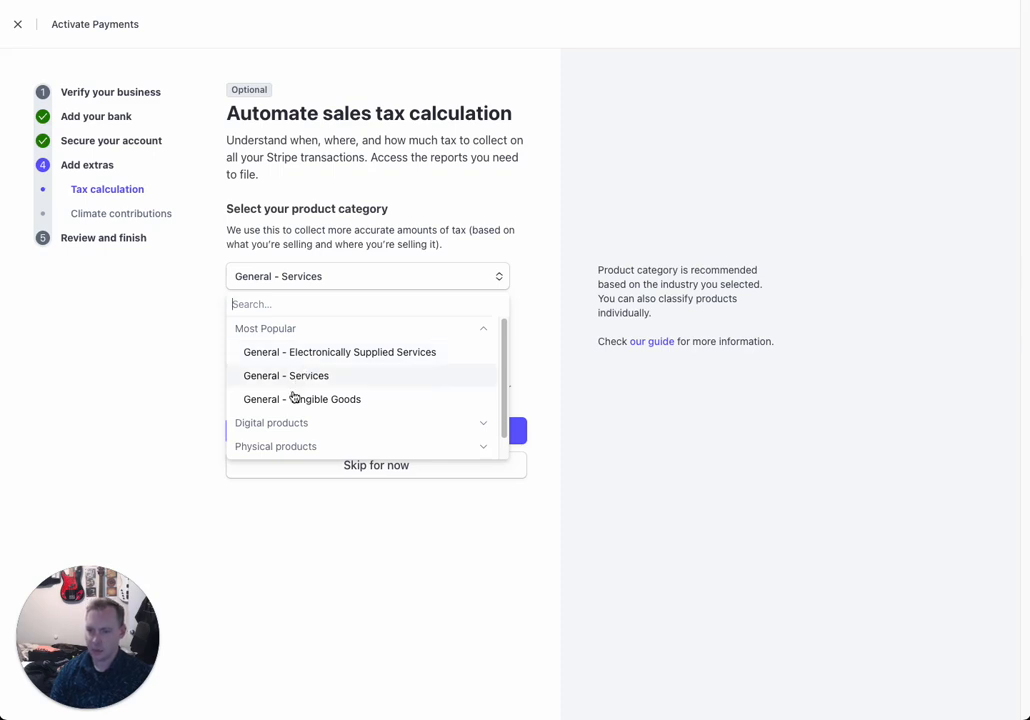
pyautogui.click(285, 428)
pyautogui.scroll(-10, 285, 430)
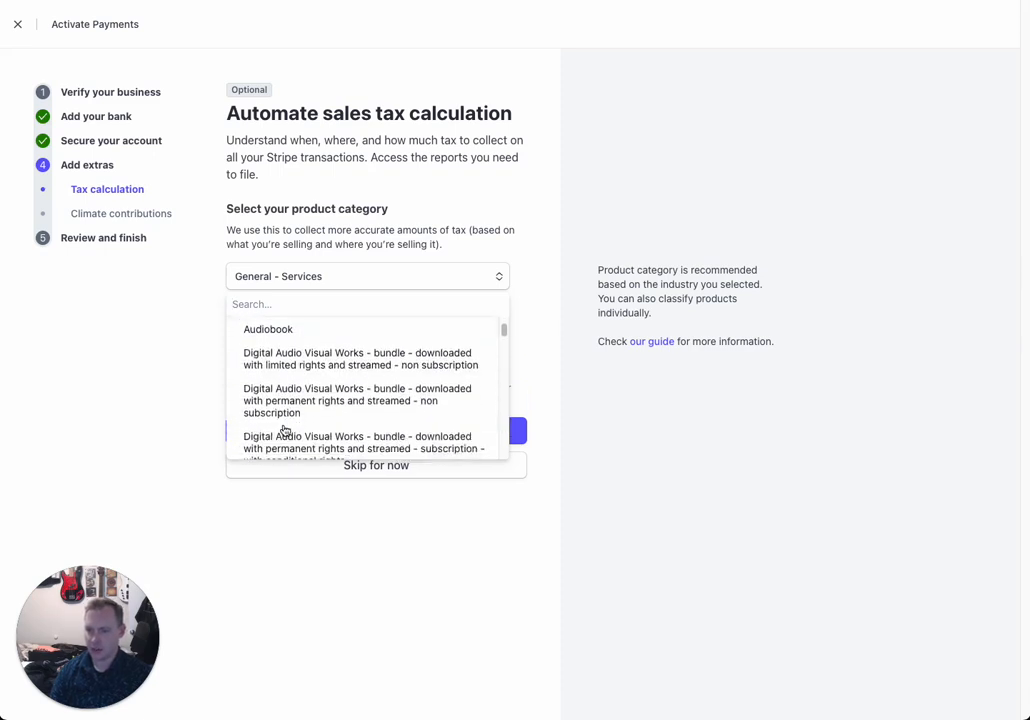
pyautogui.scroll(-15, 285, 430)
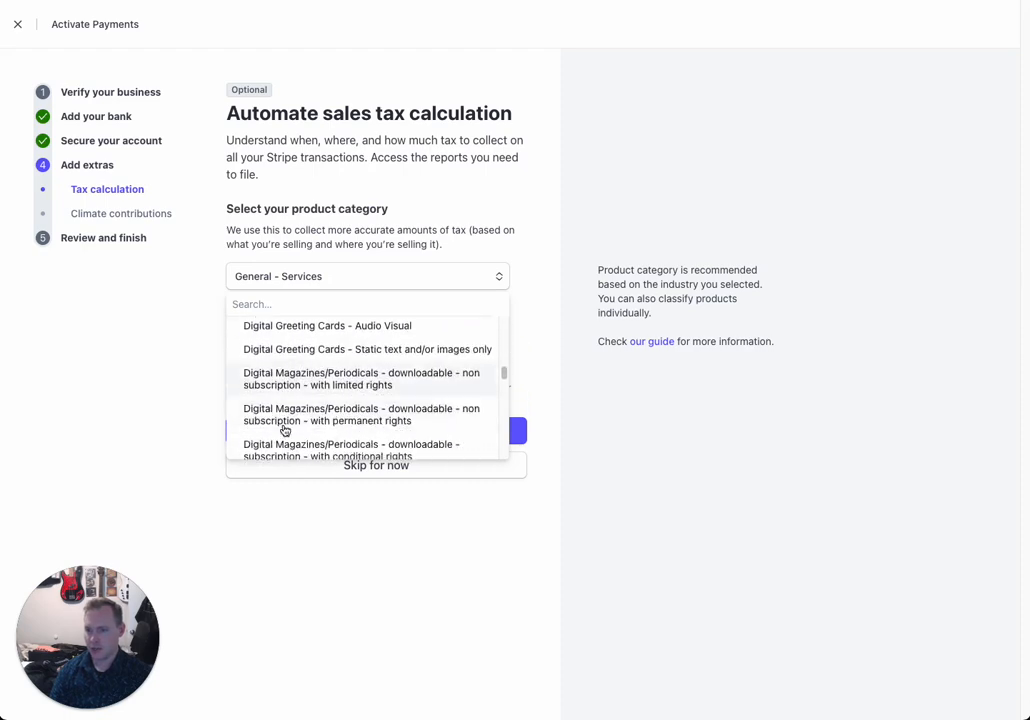
pyautogui.scroll(20, 290, 410)
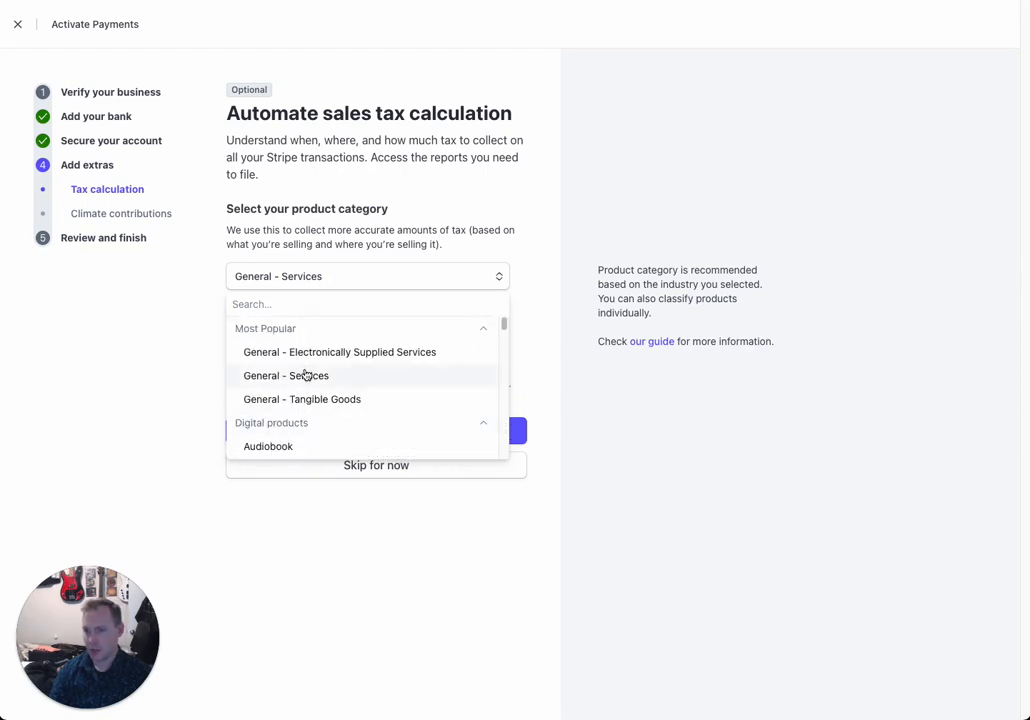
pyautogui.click(304, 375)
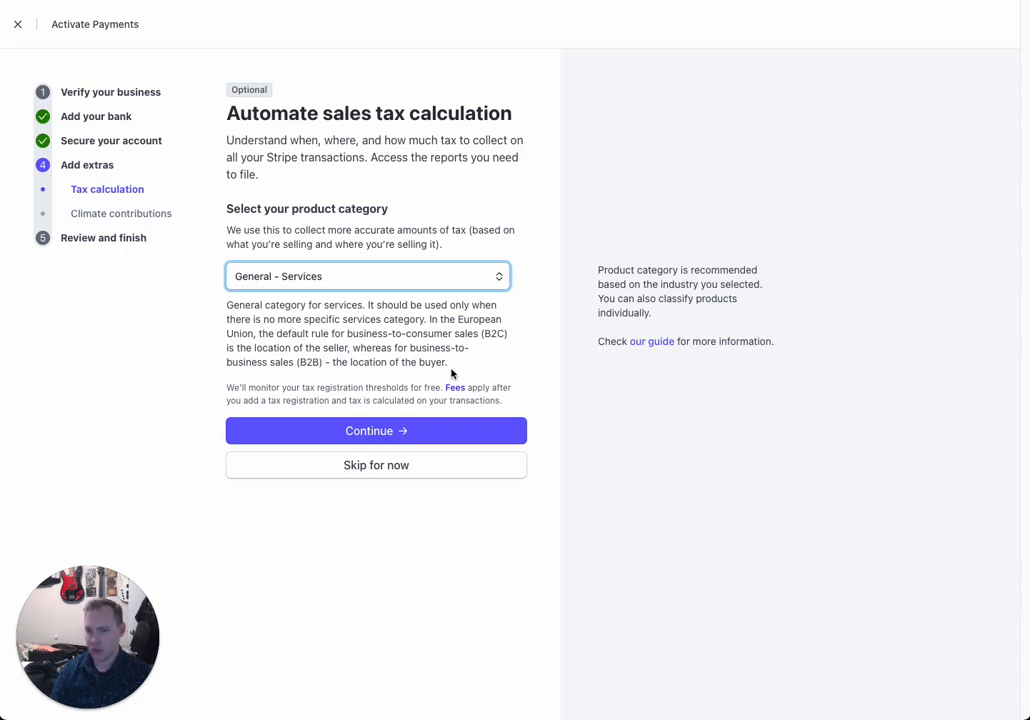
# Step: Confirm the General - Services tax category and decline climate contributions
pyautogui.moveTo(451, 369); pyautogui.dragTo(229, 305)
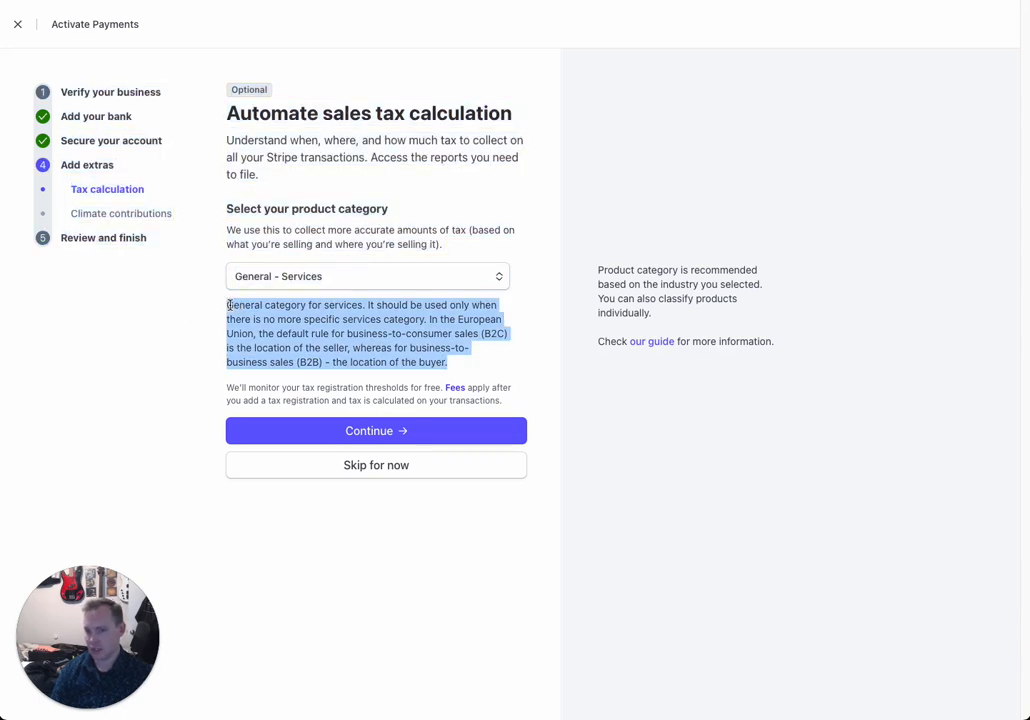
pyautogui.click(327, 242)
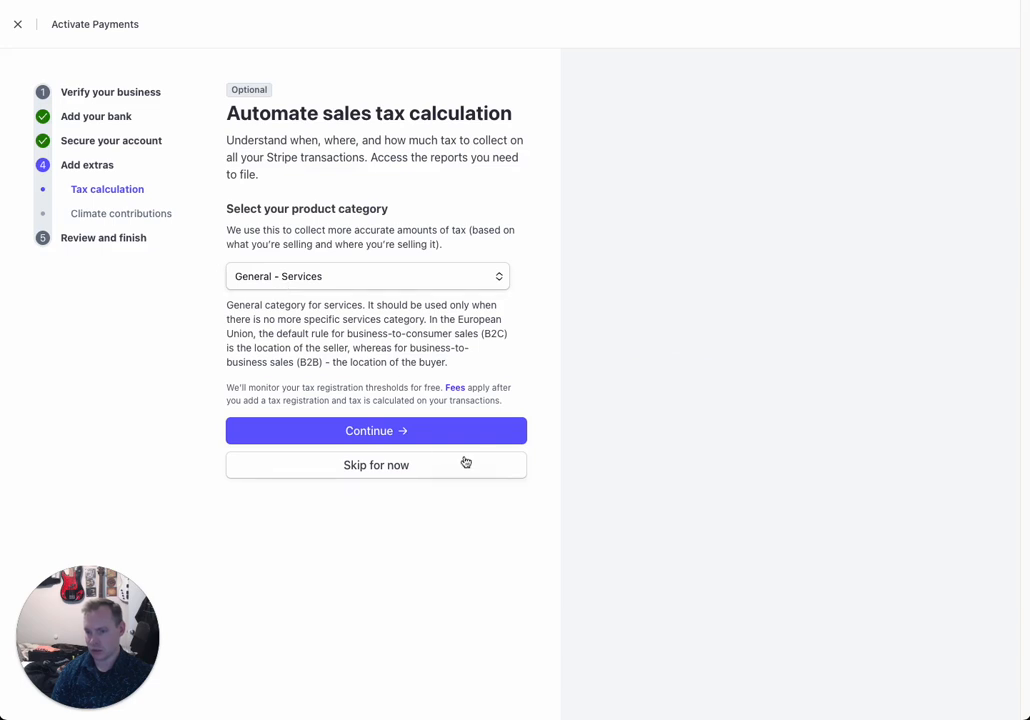
pyautogui.click(432, 437)
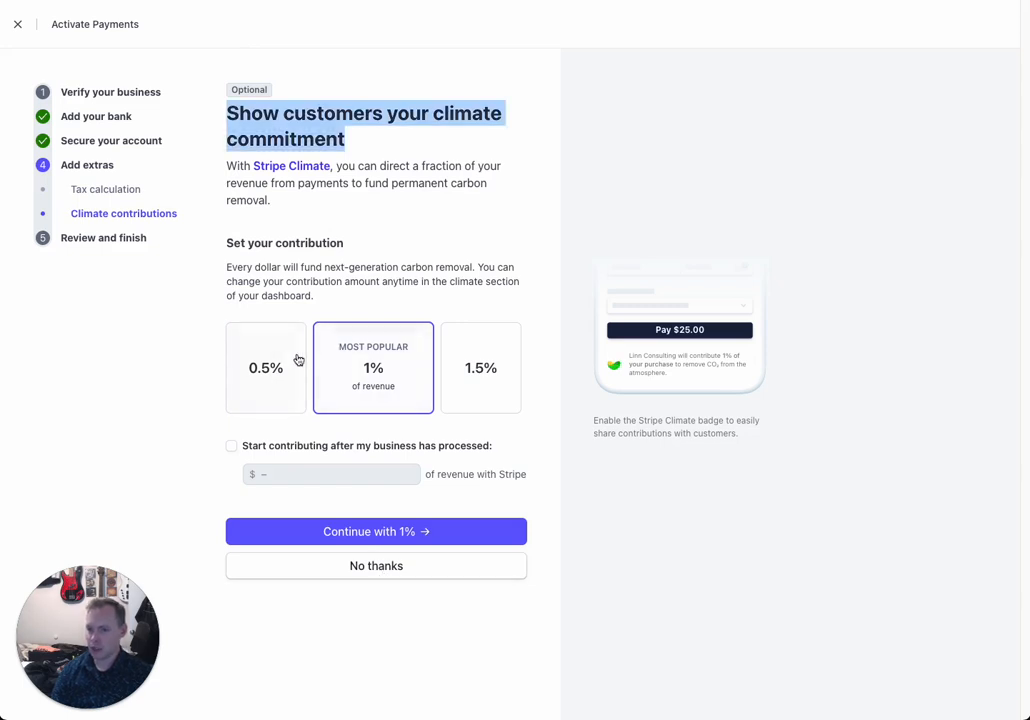
pyautogui.click(370, 566)
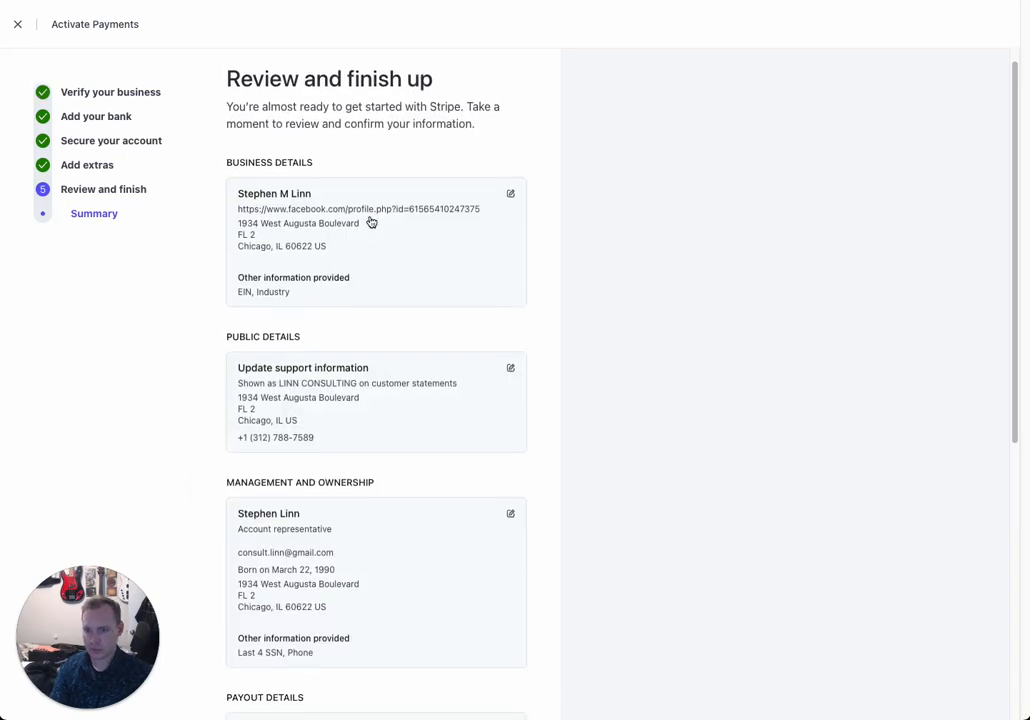
# Step: Read through the Review and finish up summary, then agree to the terms and submit activation
pyautogui.scroll(-1, 370, 222)
pyautogui.scroll(2, 370, 222)
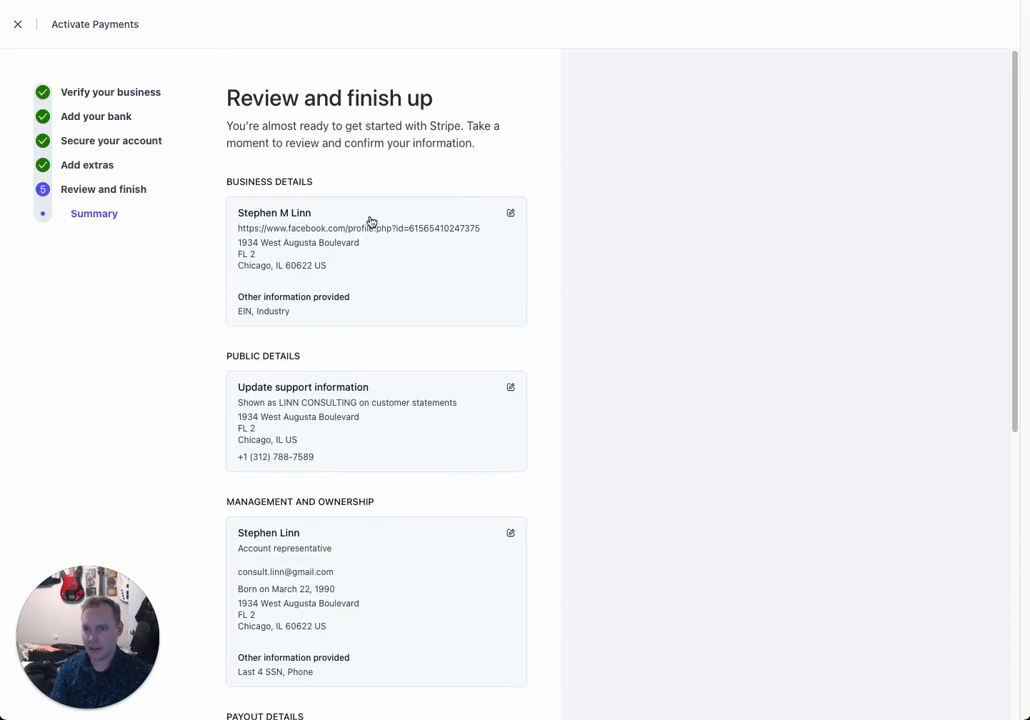
pyautogui.moveTo(226, 97); pyautogui.dragTo(481, 160)
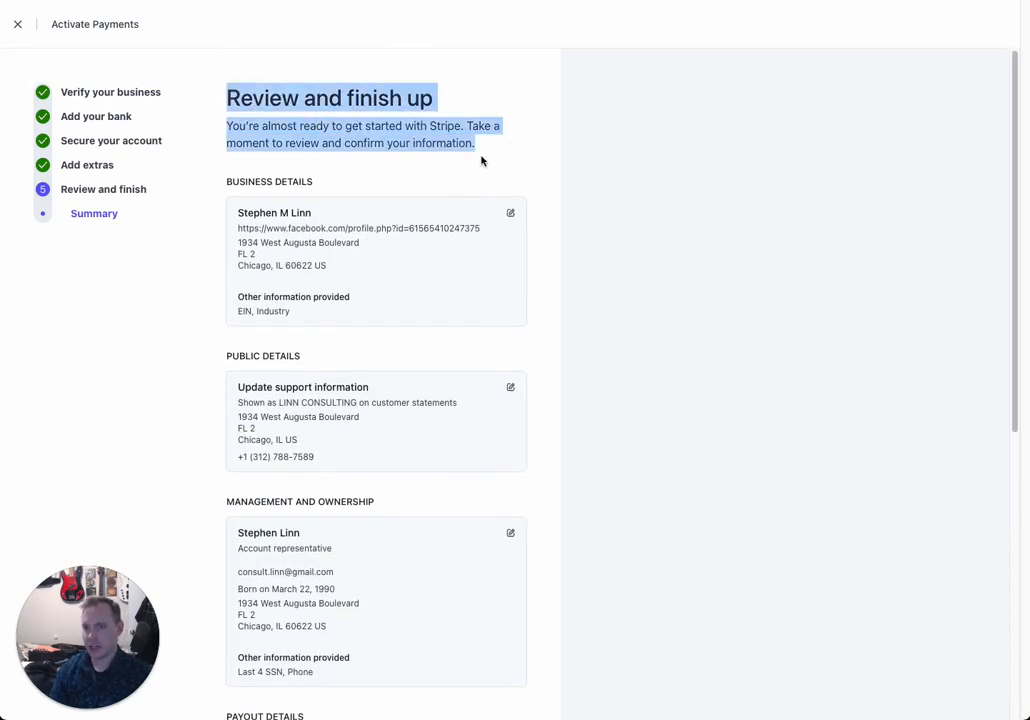
pyautogui.scroll(-6, 345, 299)
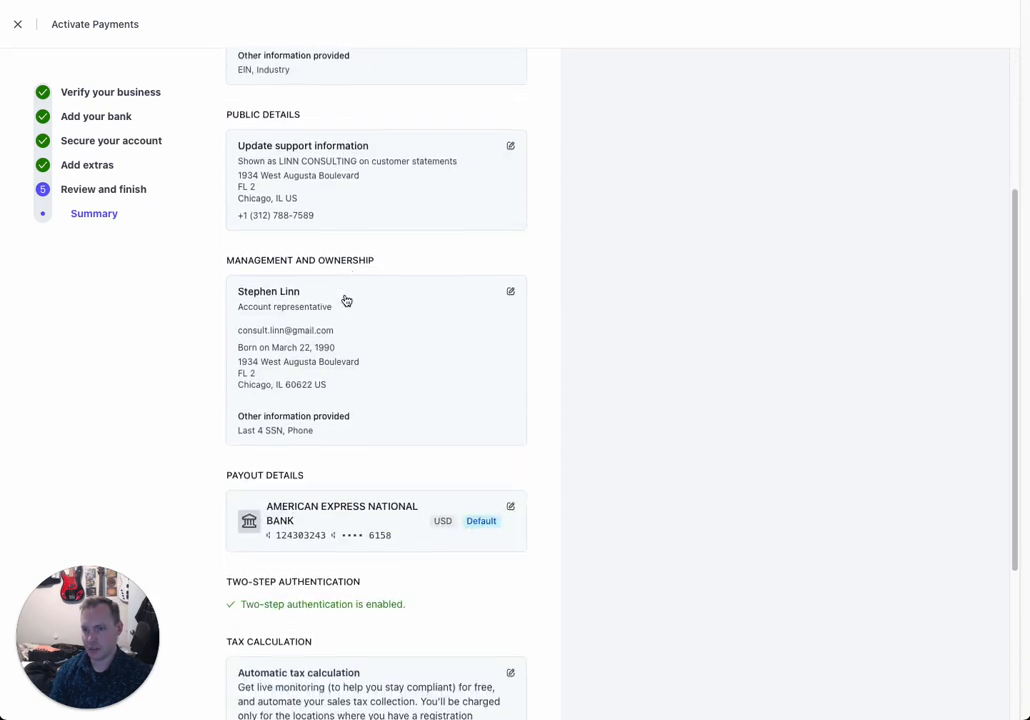
pyautogui.scroll(-3, 345, 299)
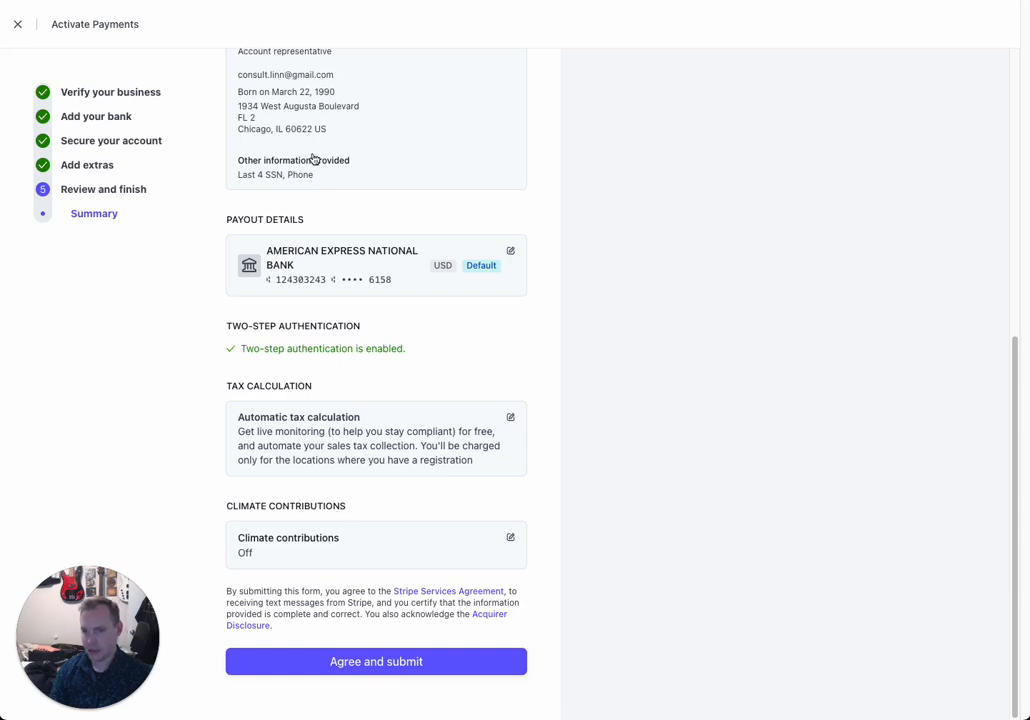
pyautogui.click(368, 662)
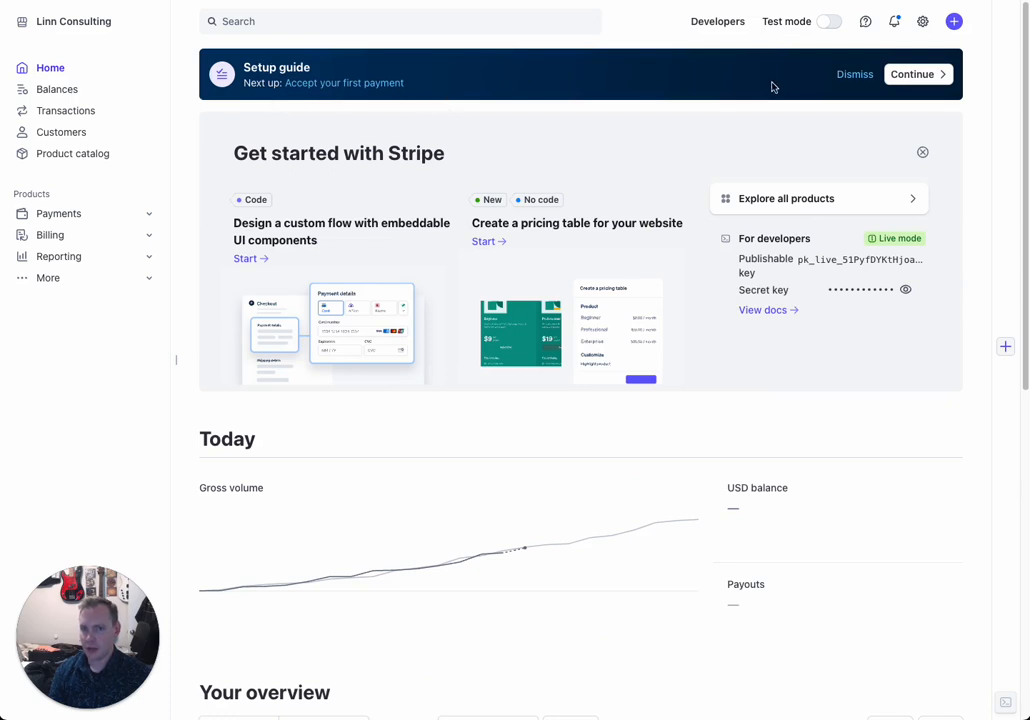
# Step: Open the full setup guide and check the Set up your account step
pyautogui.click(935, 82)
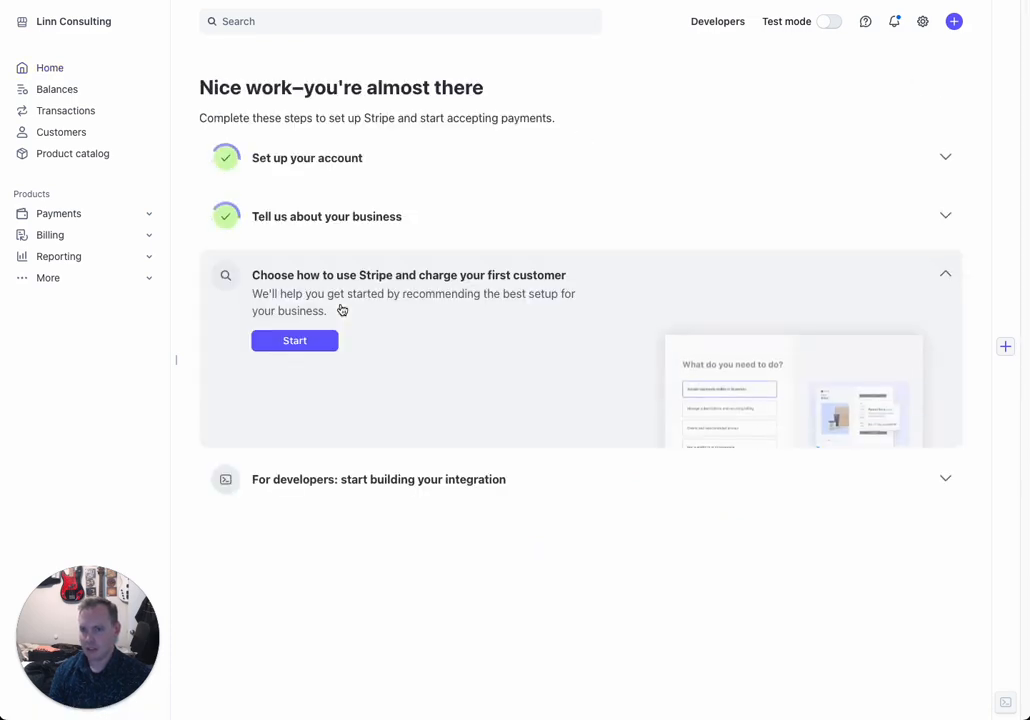
pyautogui.click(943, 156)
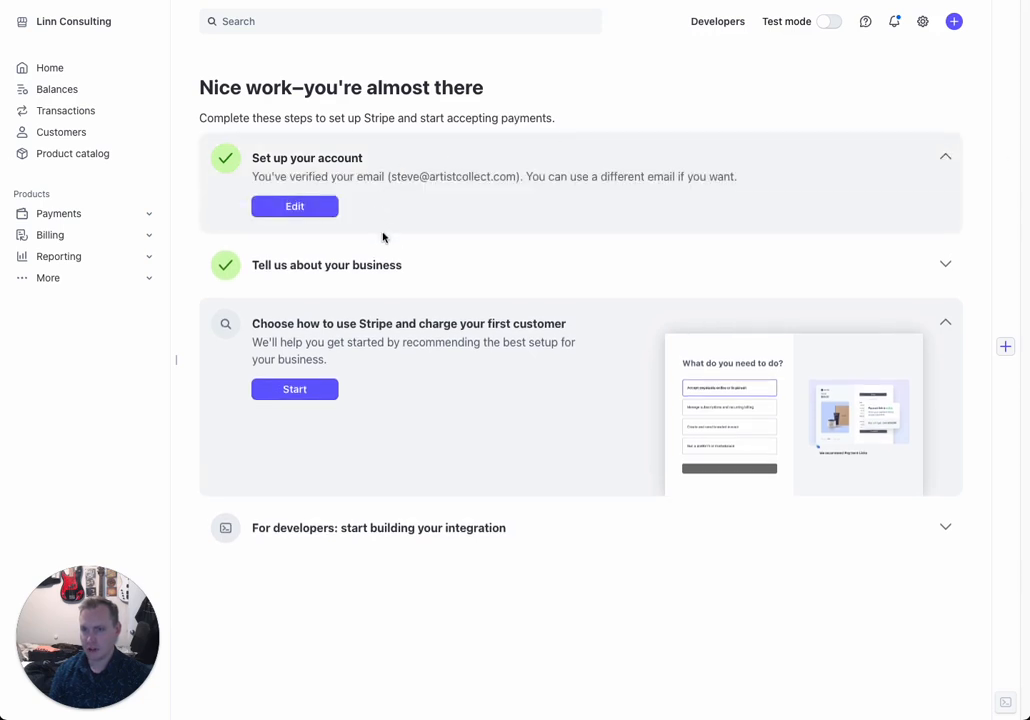
pyautogui.click(945, 158)
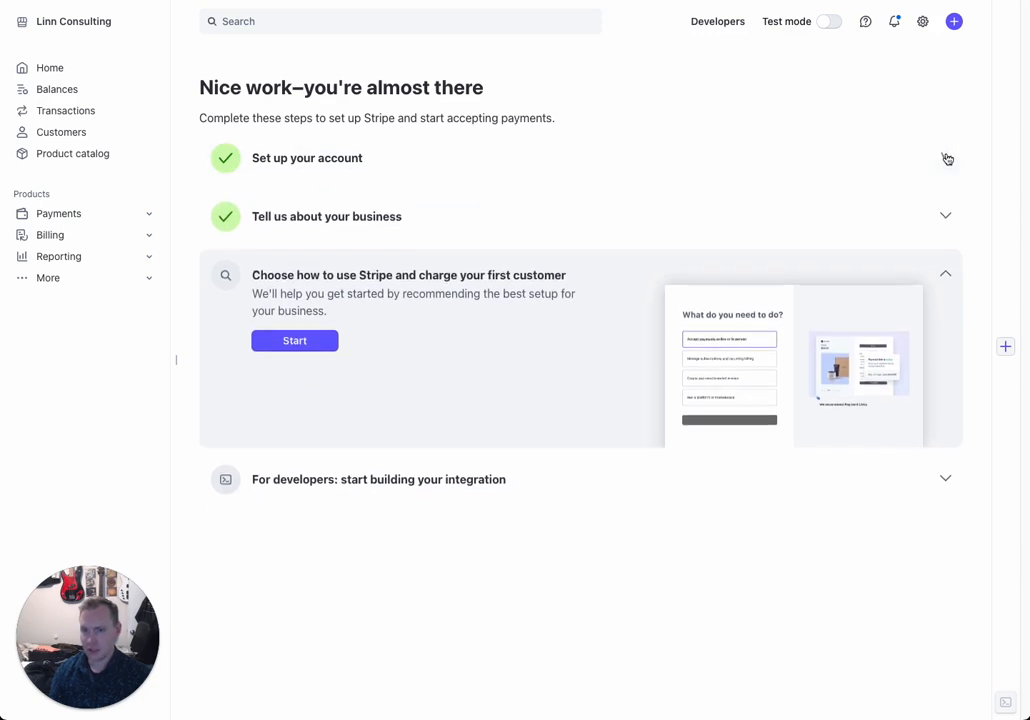
# Step: Review the business and Choose how to use Stripe steps, then show the Payments pages in the sidebar
pyautogui.click(945, 218)
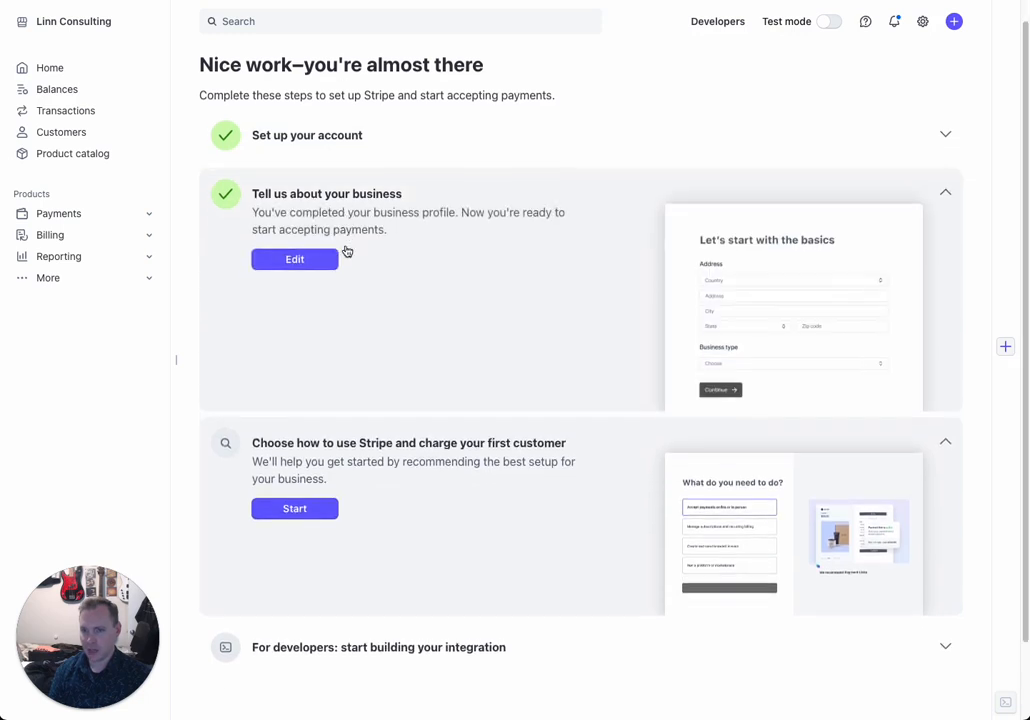
pyautogui.scroll(-1, 345, 251)
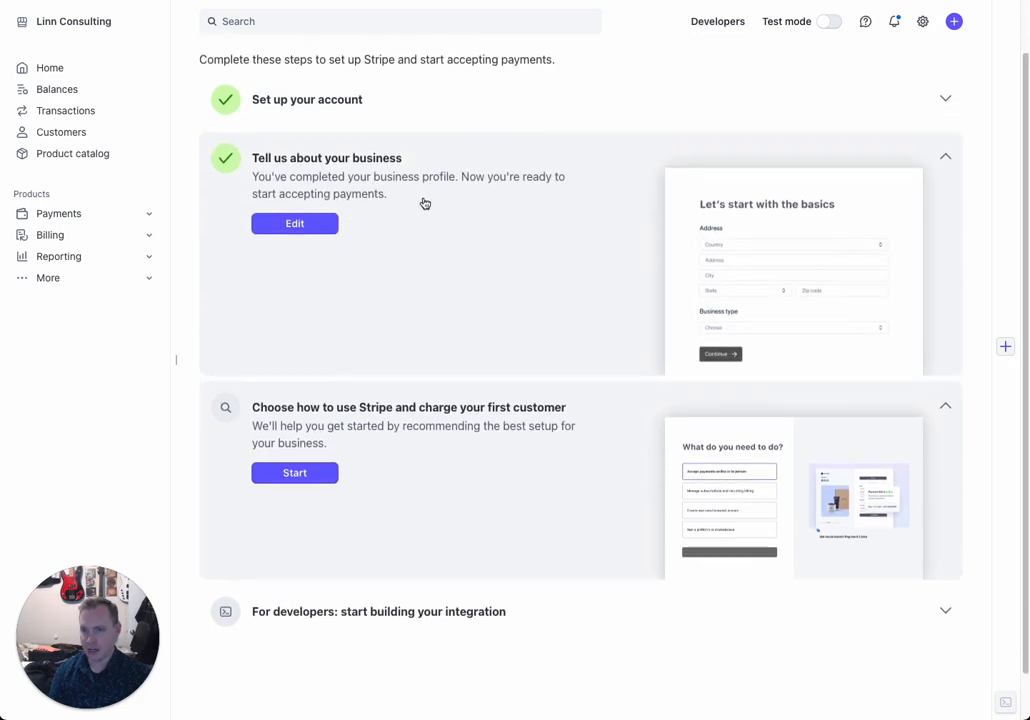
pyautogui.scroll(-1, 500, 330)
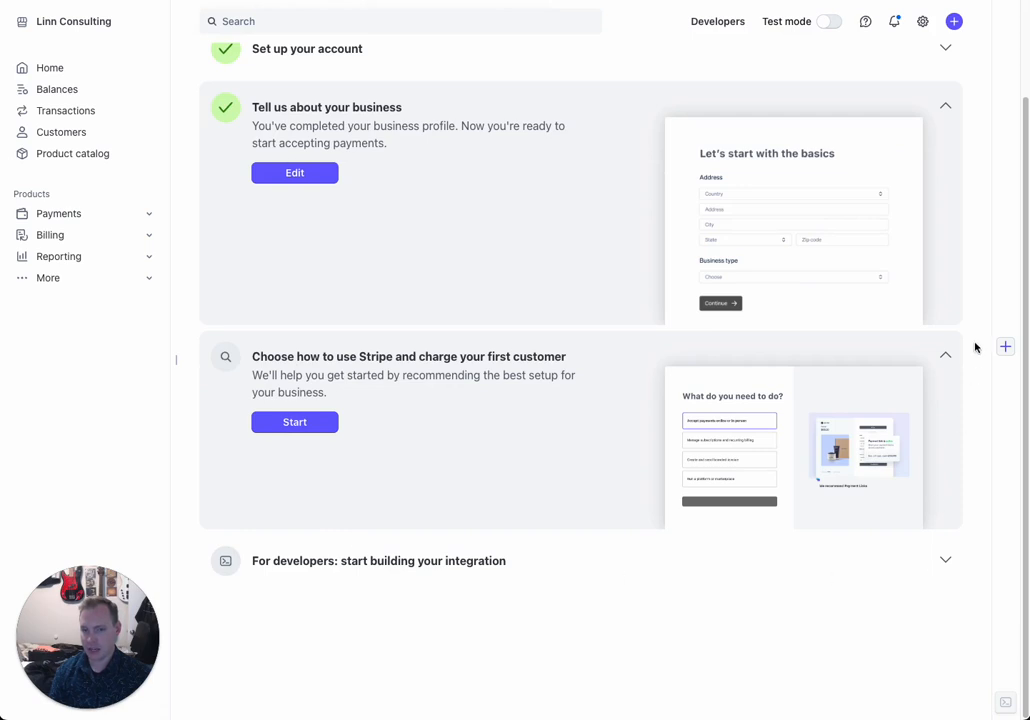
pyautogui.click(945, 360)
pyautogui.click(943, 212)
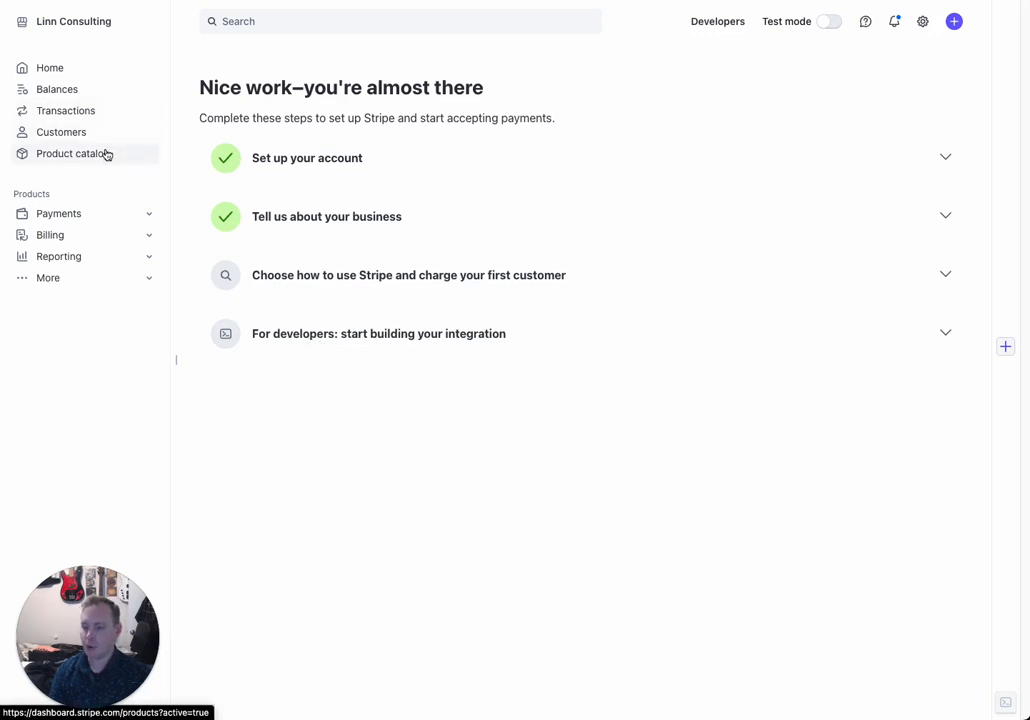
pyautogui.click(101, 221)
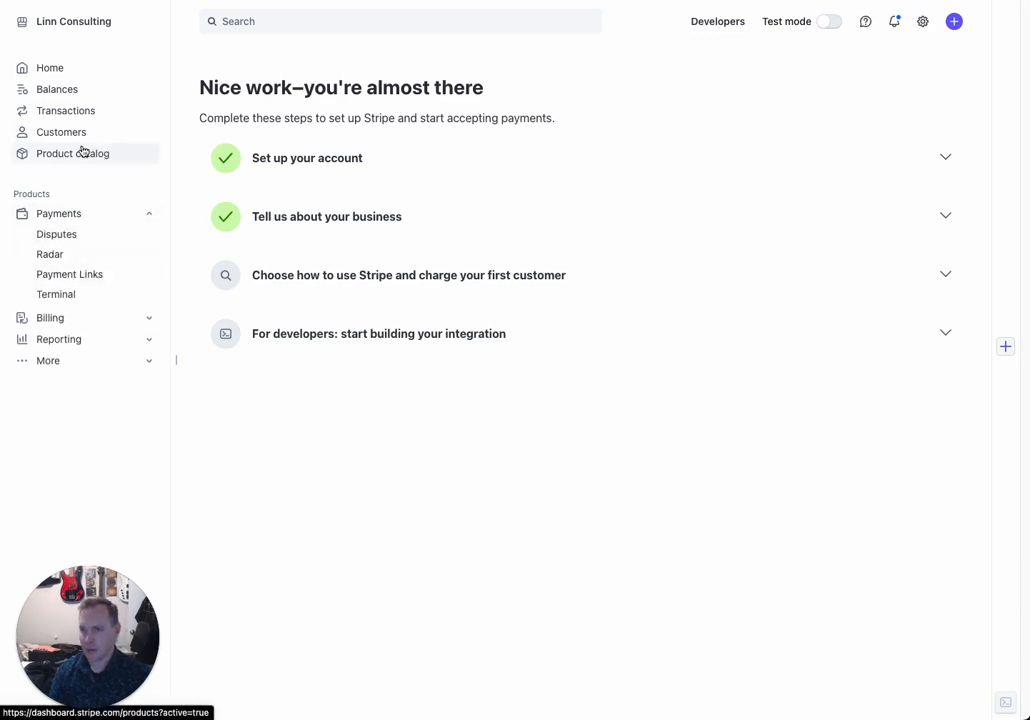